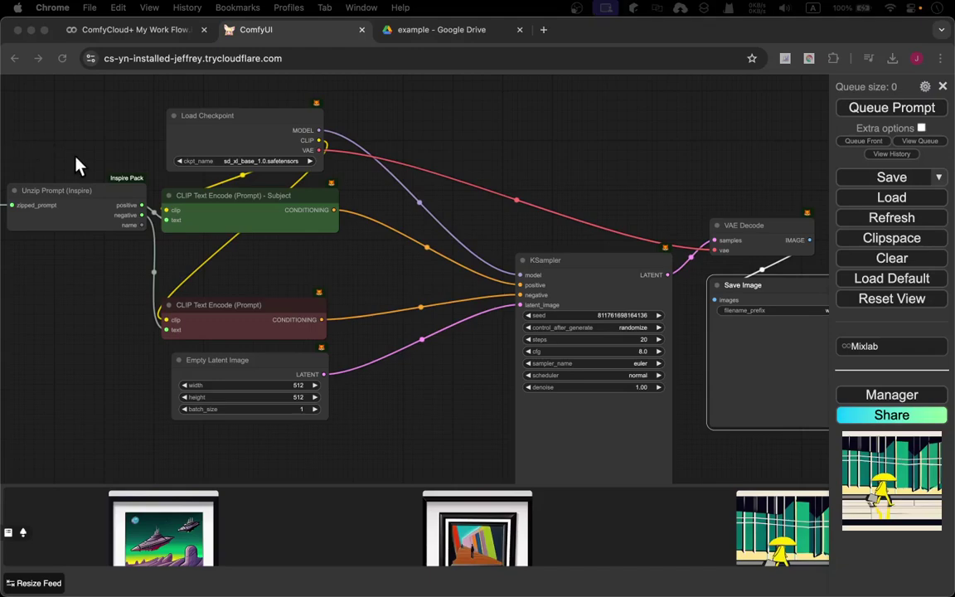
Read prompt2.txt in Google Drive, then return to ComfyUI and pan to the Load Prompts From File node
left_click(484, 36)
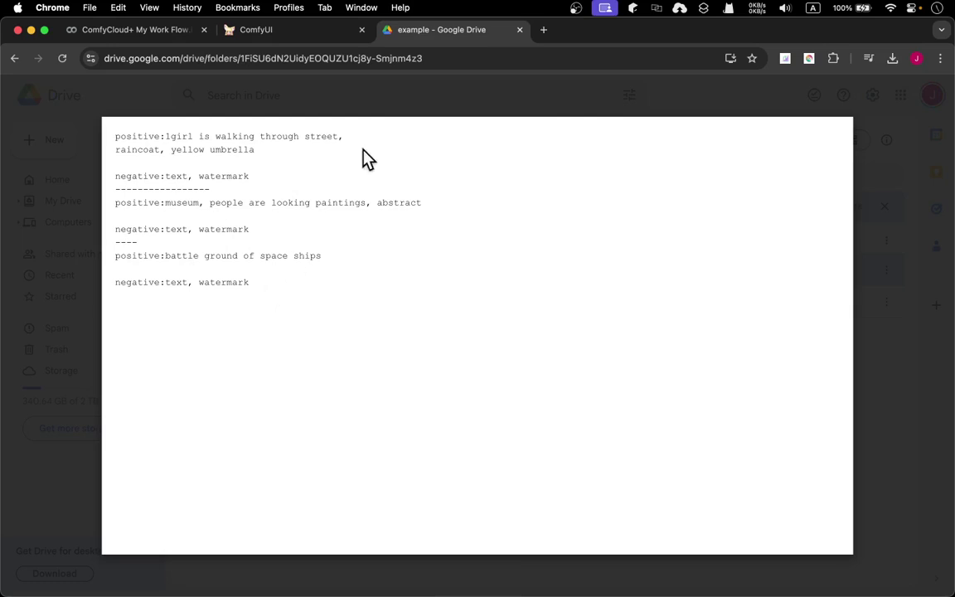
left_click(248, 31)
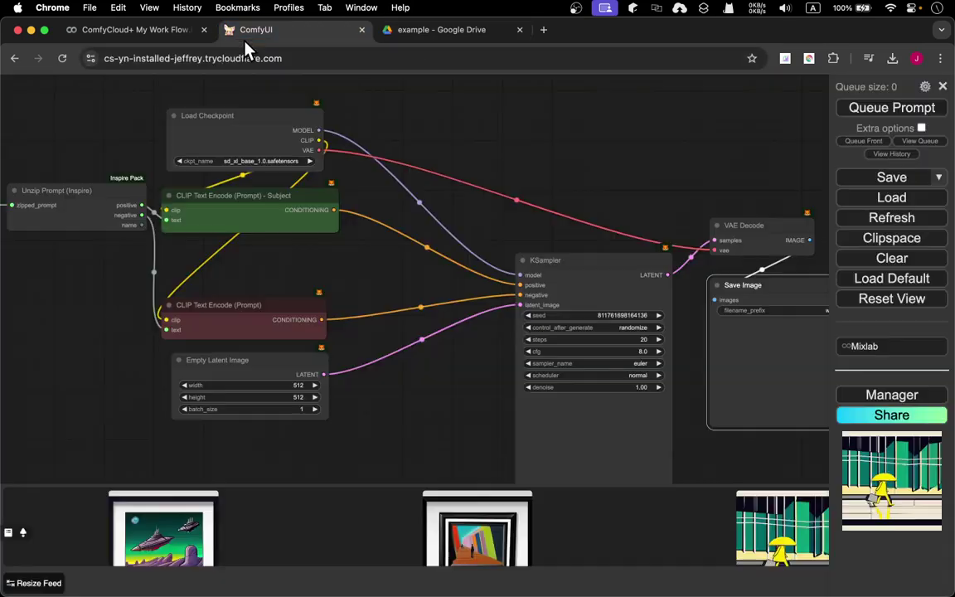
left_click_drag(407, 137, 616, 160)
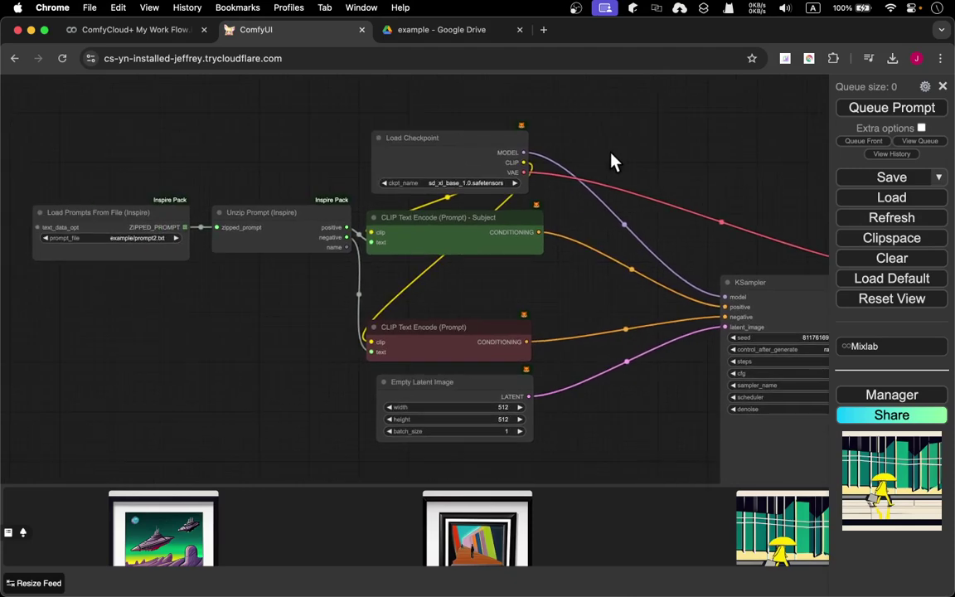
left_click(415, 31)
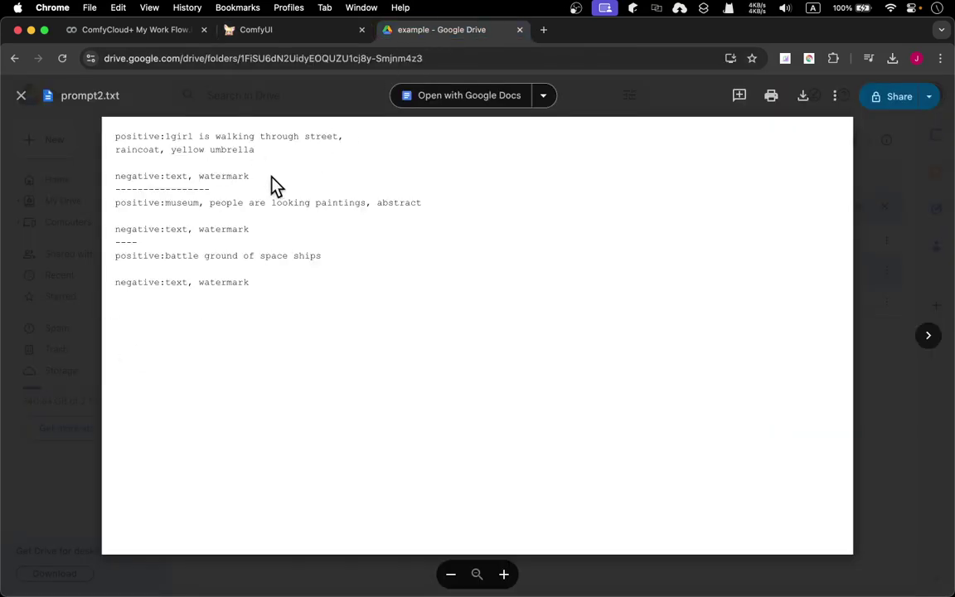
left_click(318, 31)
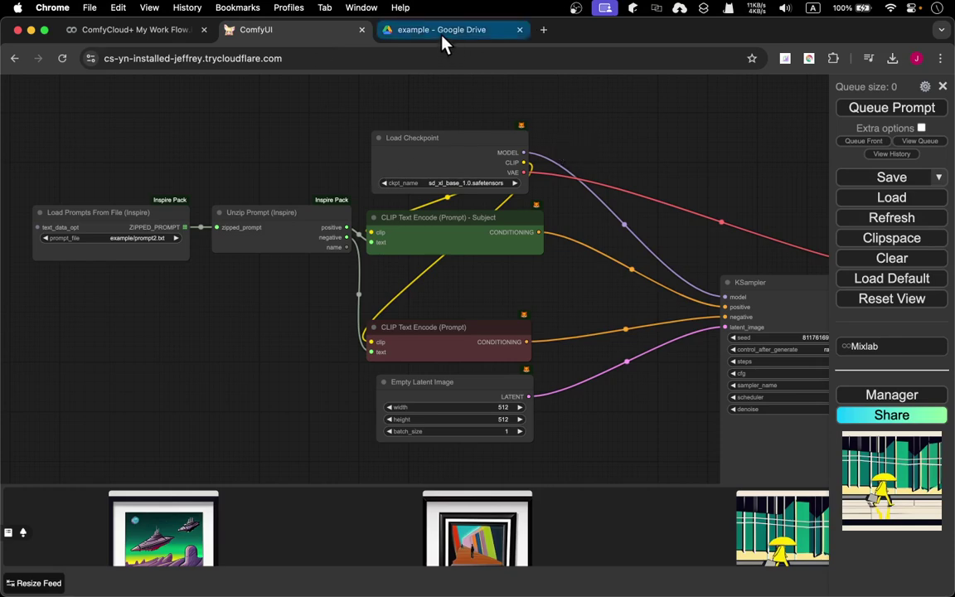
left_click(396, 30)
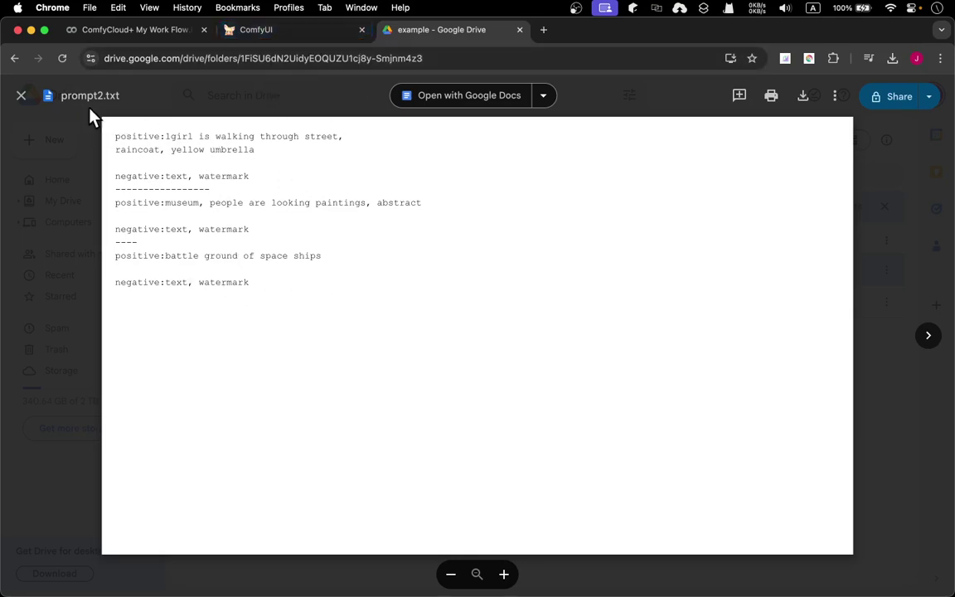
Set the prompt_file to example/prompt2.txt, then pan over to KSampler and Save Image
left_click(323, 37)
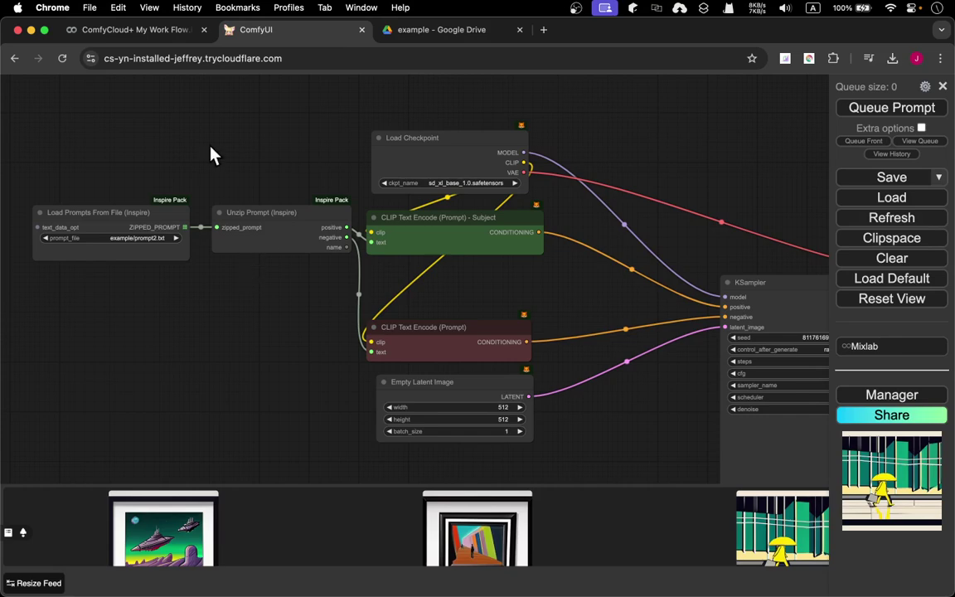
left_click_drag(169, 150, 207, 150)
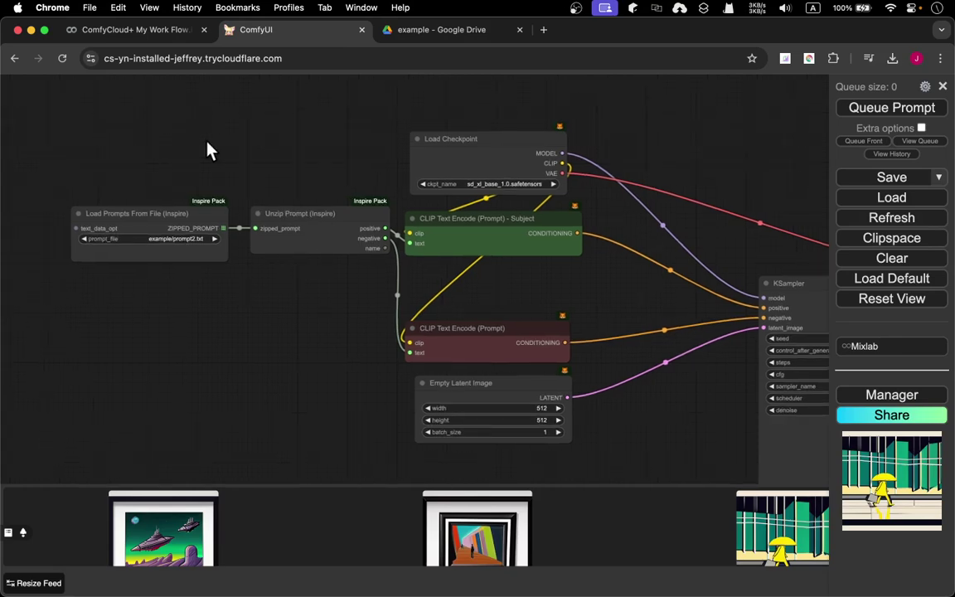
left_click(169, 239)
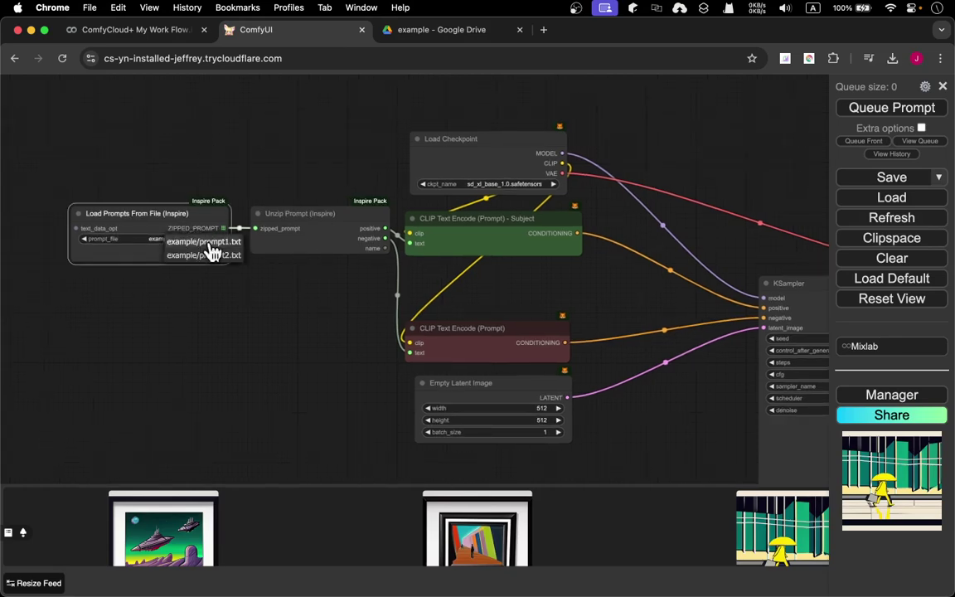
left_click(211, 256)
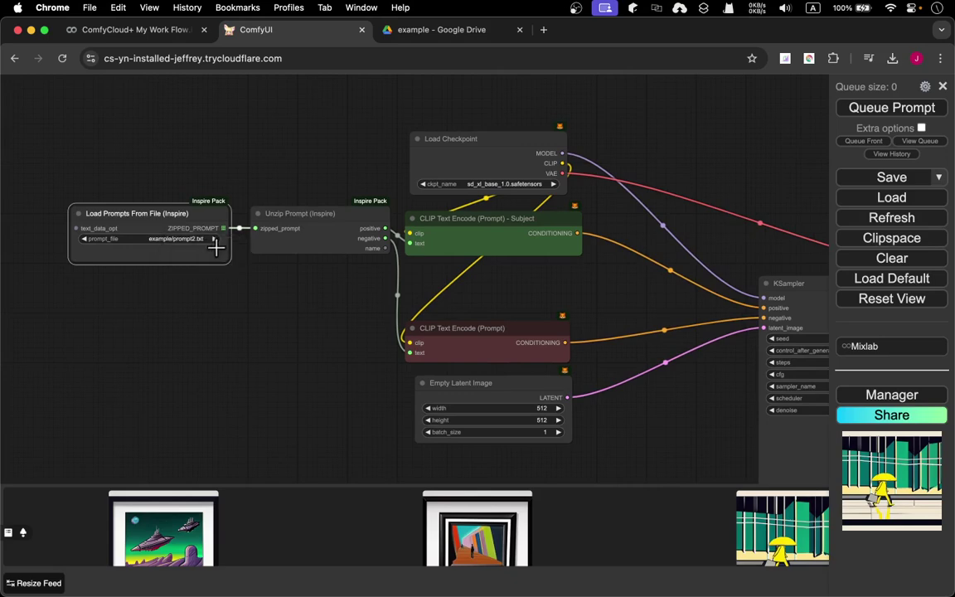
left_click_drag(305, 156, 133, 132)
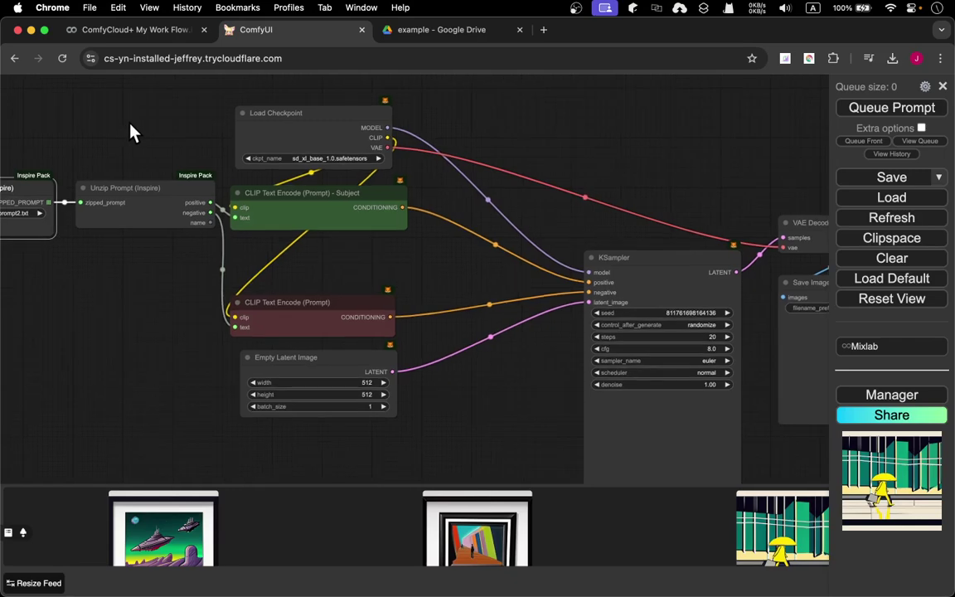
left_click_drag(527, 170, 261, 147)
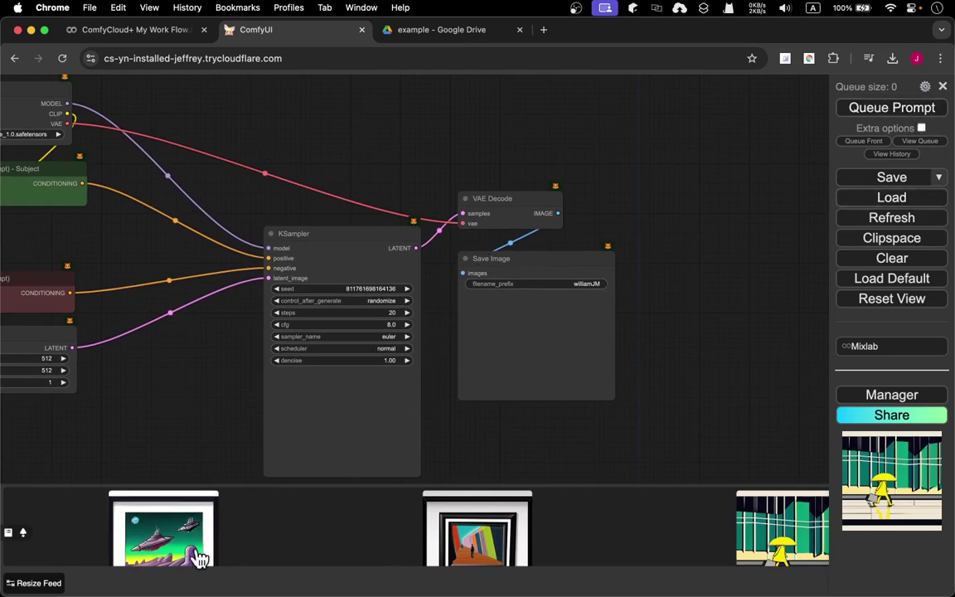
Queue the workflow and watch KSampler progress as the museum scene renders first
left_click(899, 112)
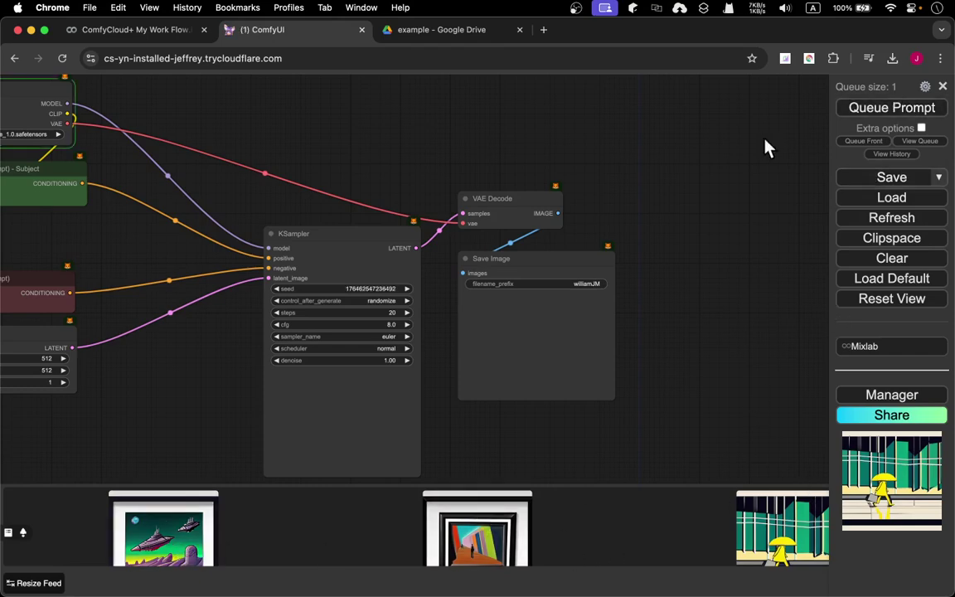
left_click_drag(417, 135, 715, 160)
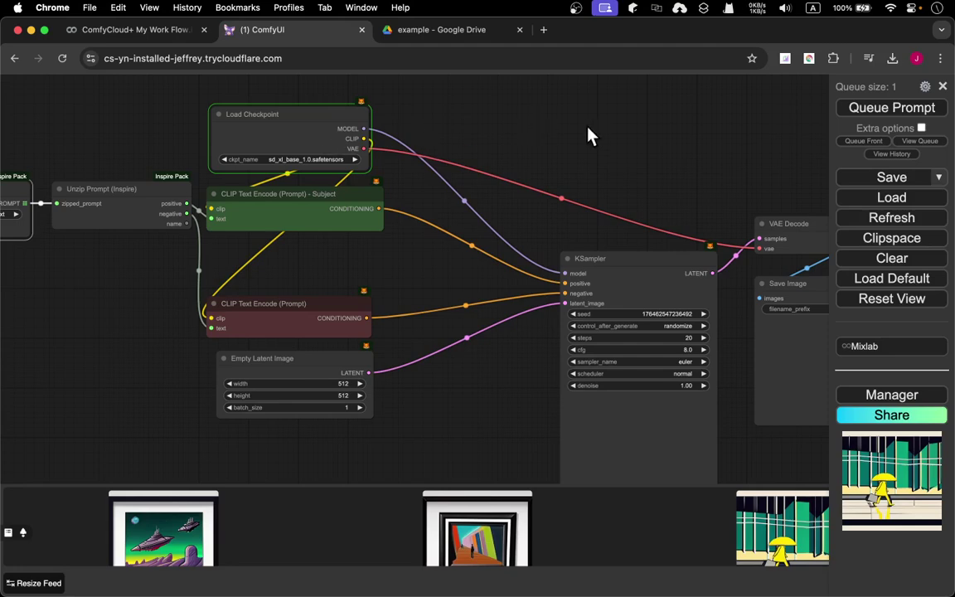
left_click_drag(589, 135, 585, 131)
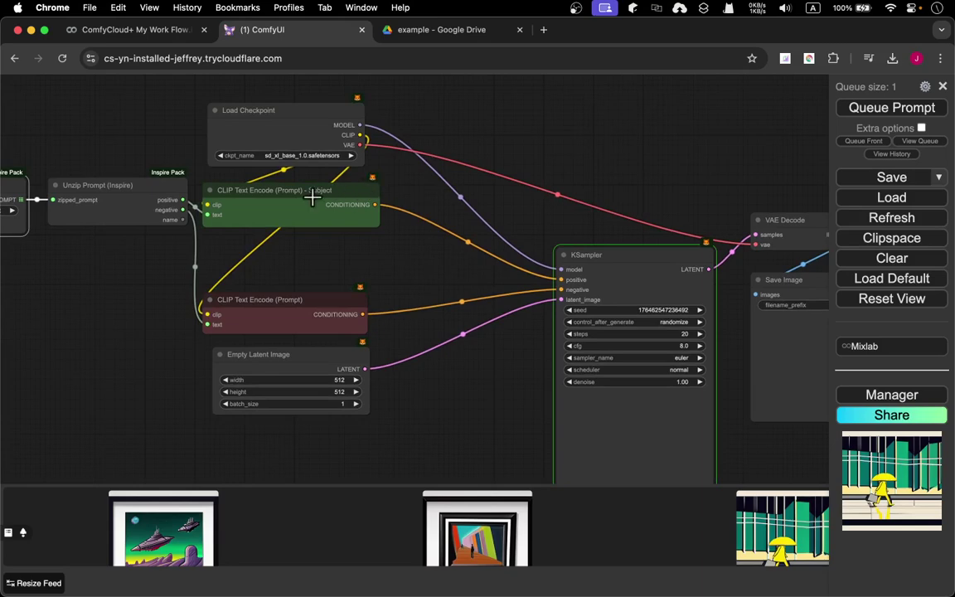
left_click_drag(623, 171, 367, 138)
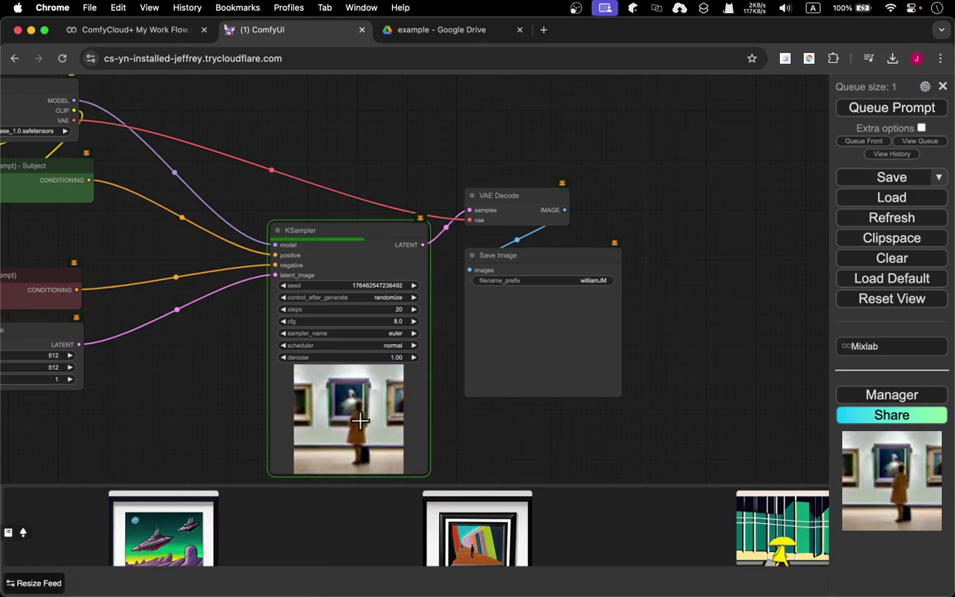
left_click(414, 31)
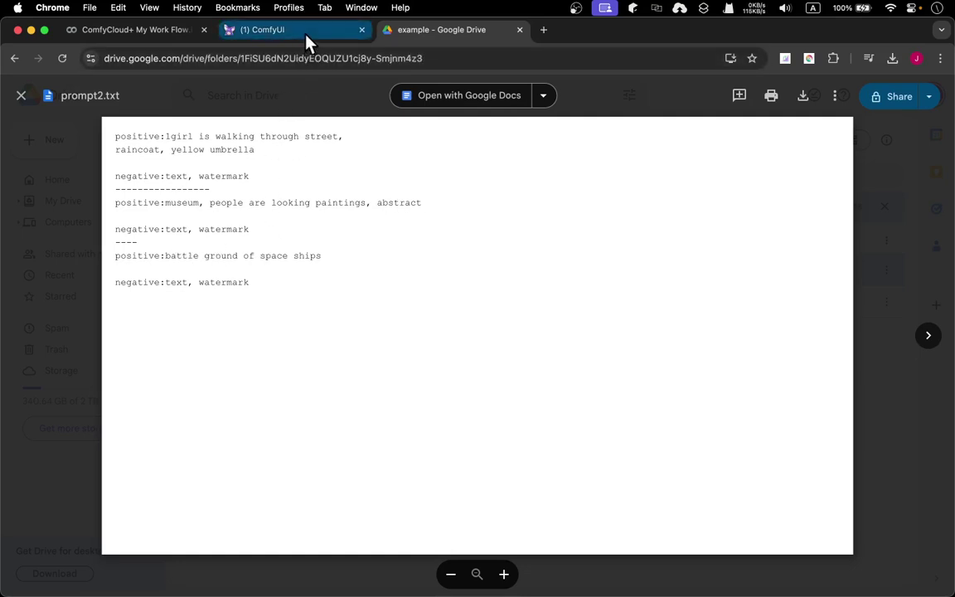
Enlarge the image feed thumbnails with the Feed Size slider, then shrink them to reveal the graph
left_click(278, 29)
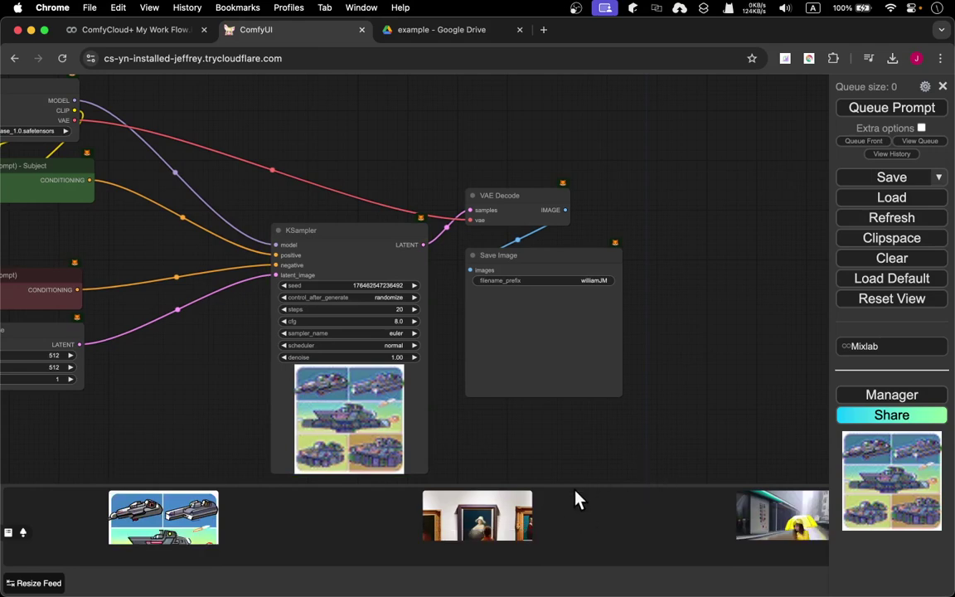
left_click(16, 584)
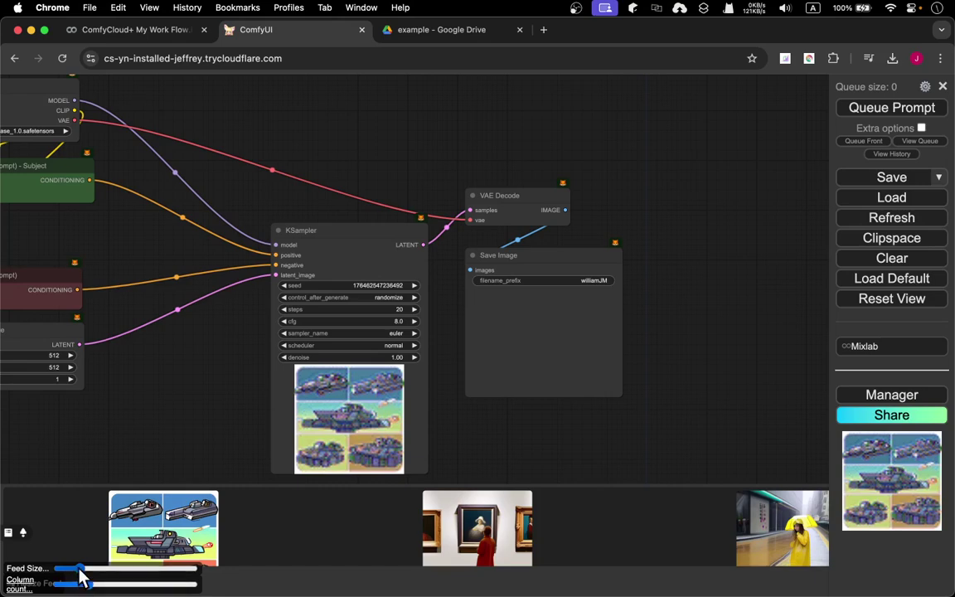
left_click_drag(80, 571, 152, 570)
left_click_drag(670, 209, 628, 140)
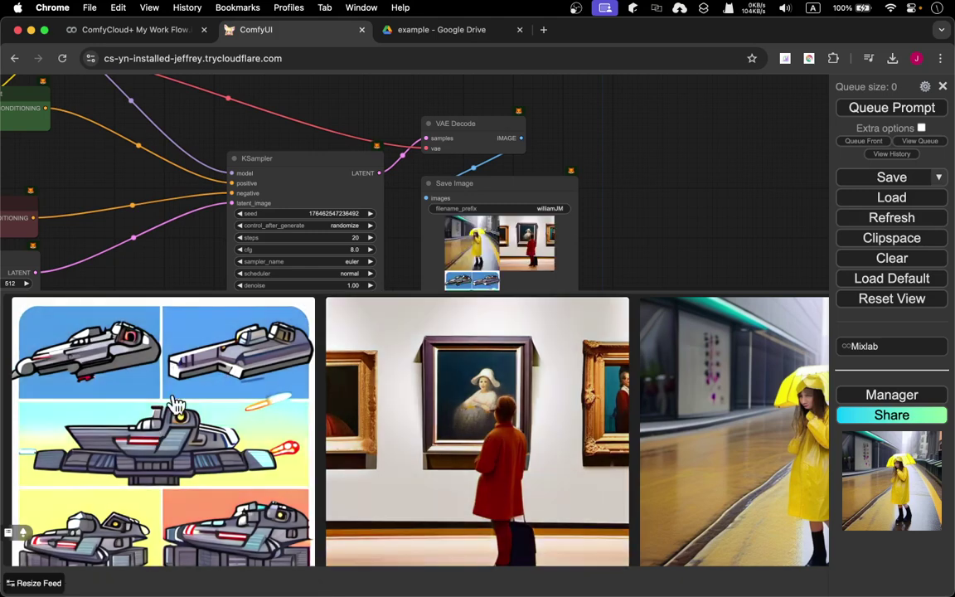
left_click(37, 583)
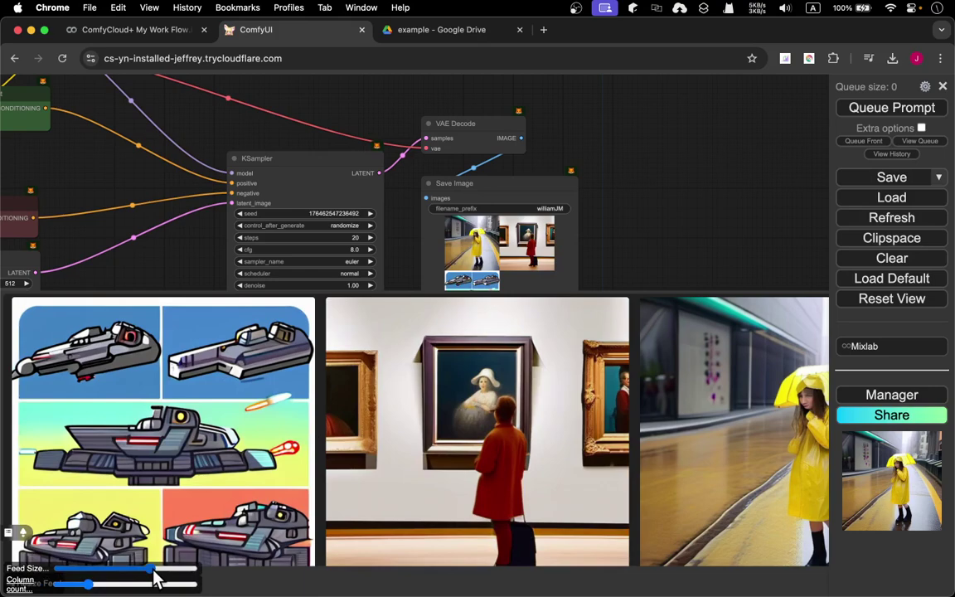
left_click_drag(156, 578, 96, 580)
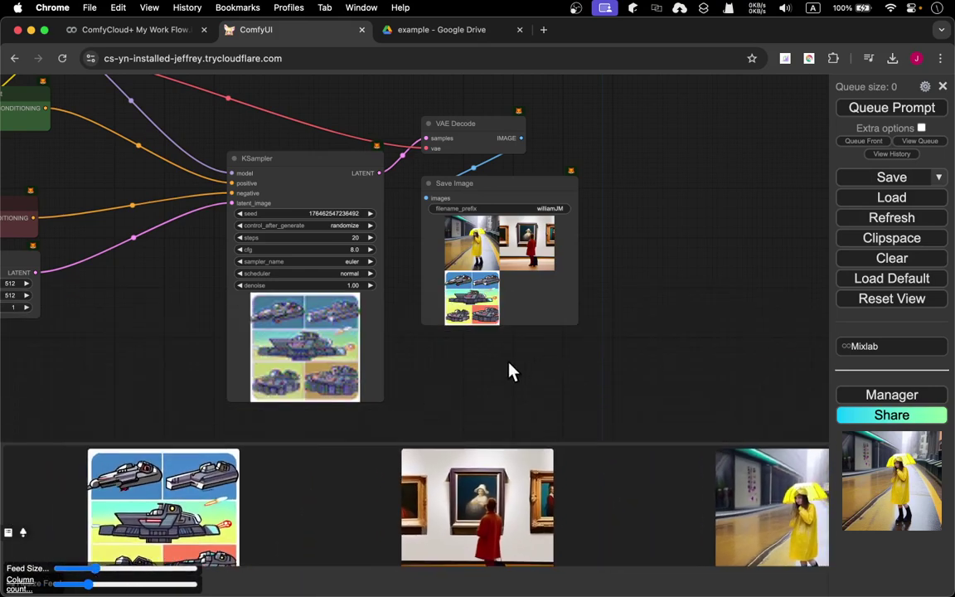
left_click(489, 380)
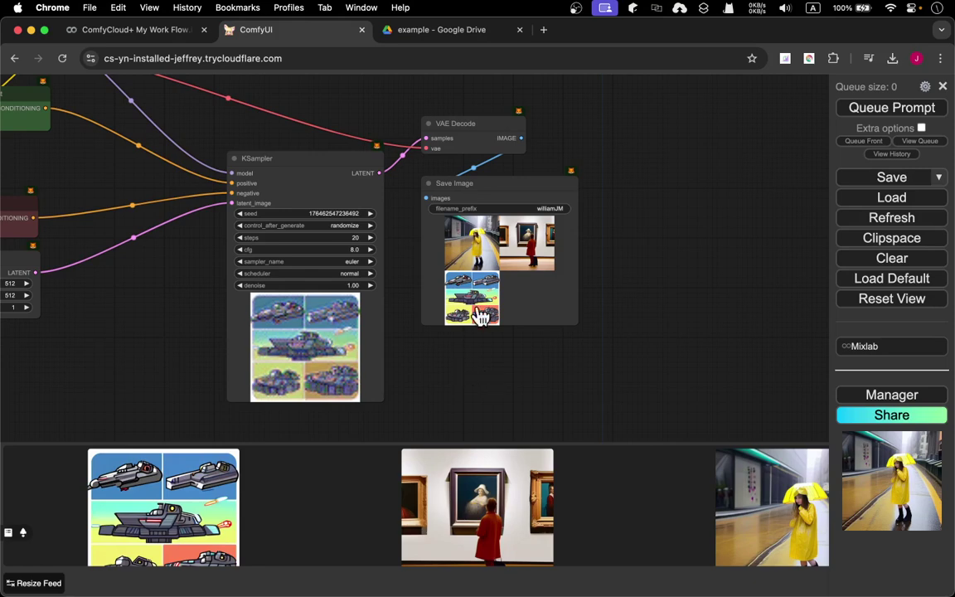
Enlarge the Save Image node's previews and pan back to the CLIP and checkpoint nodes
left_click(558, 316)
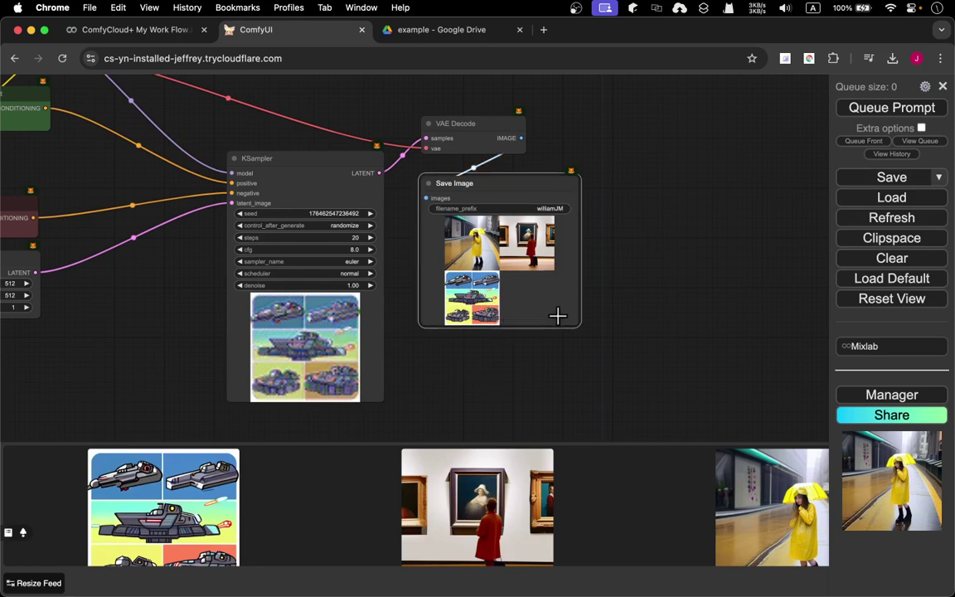
left_click_drag(581, 327, 616, 371)
left_click_drag(141, 358, 419, 381)
left_click_drag(82, 256, 198, 315)
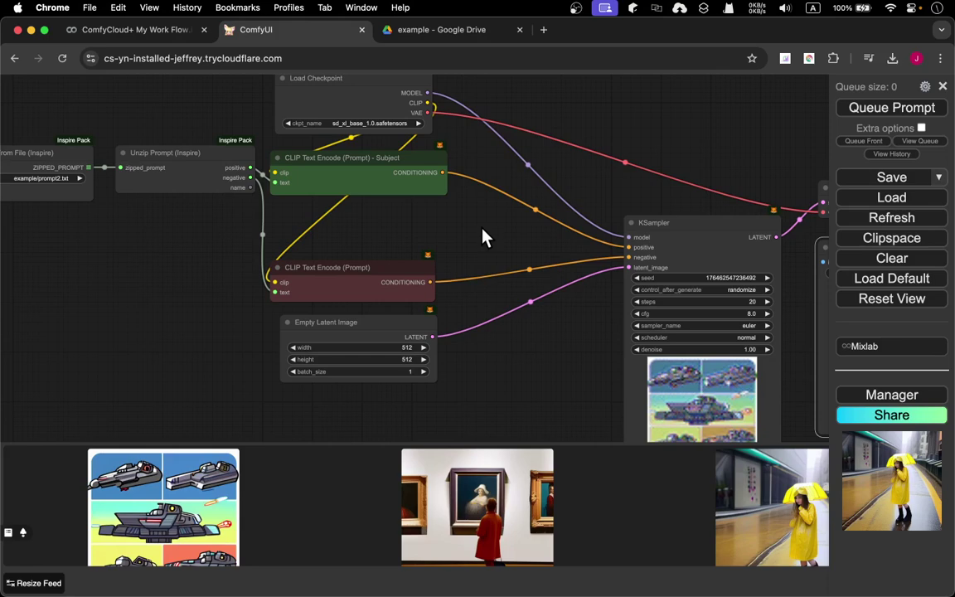
left_click_drag(387, 230, 560, 302)
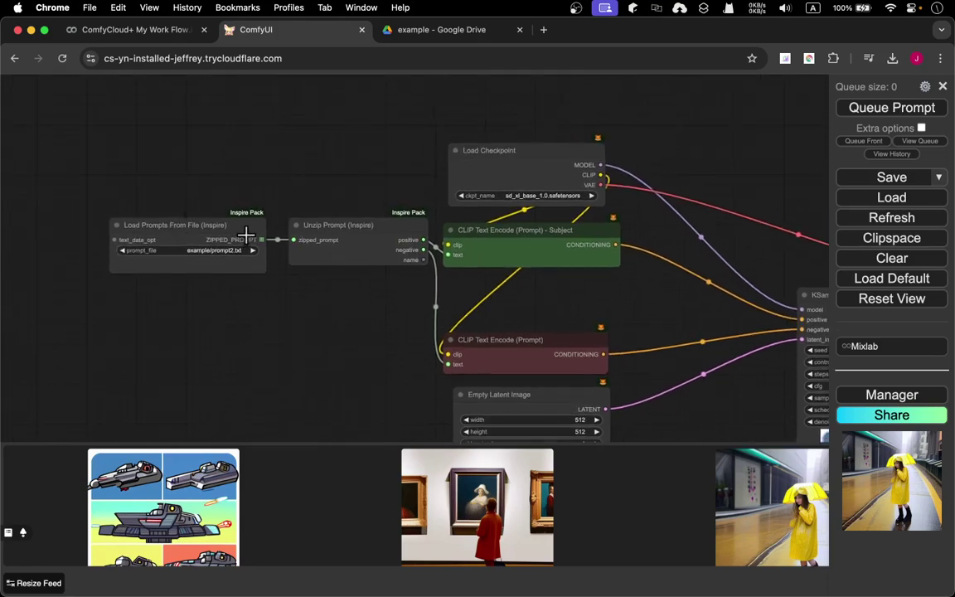
left_click_drag(369, 179, 205, 155)
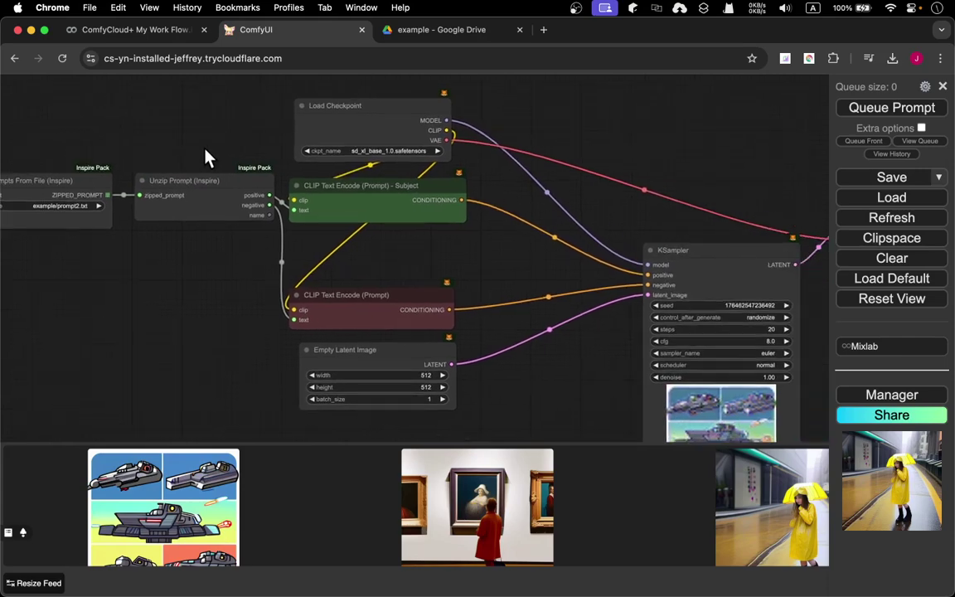
left_click(304, 98)
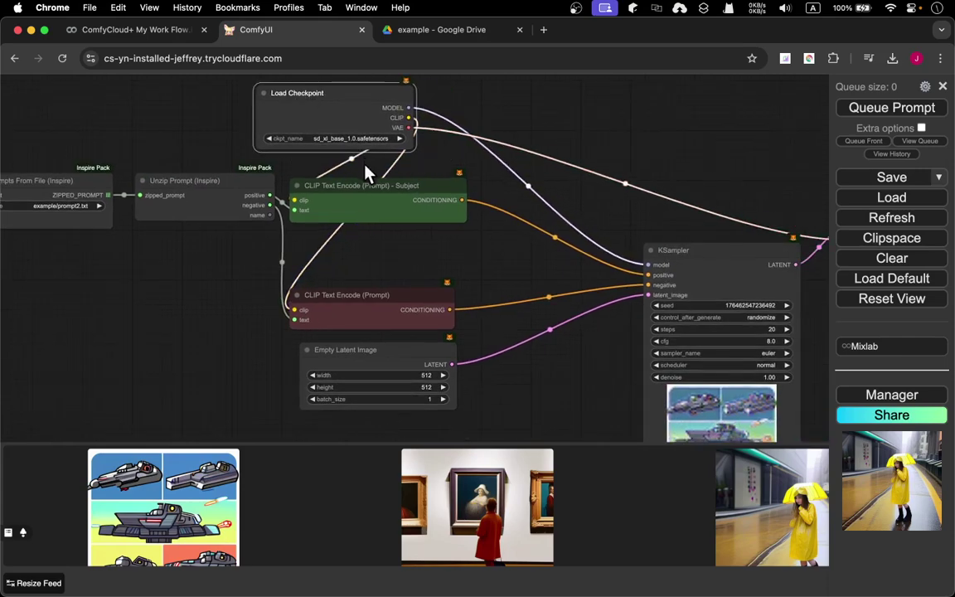
left_click_drag(361, 188, 546, 100)
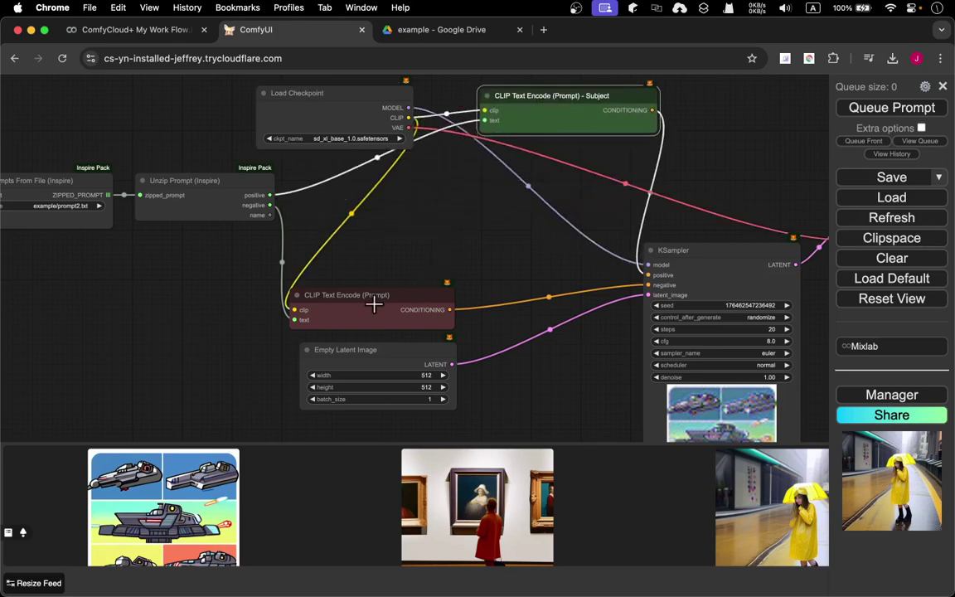
left_click_drag(374, 299, 563, 162)
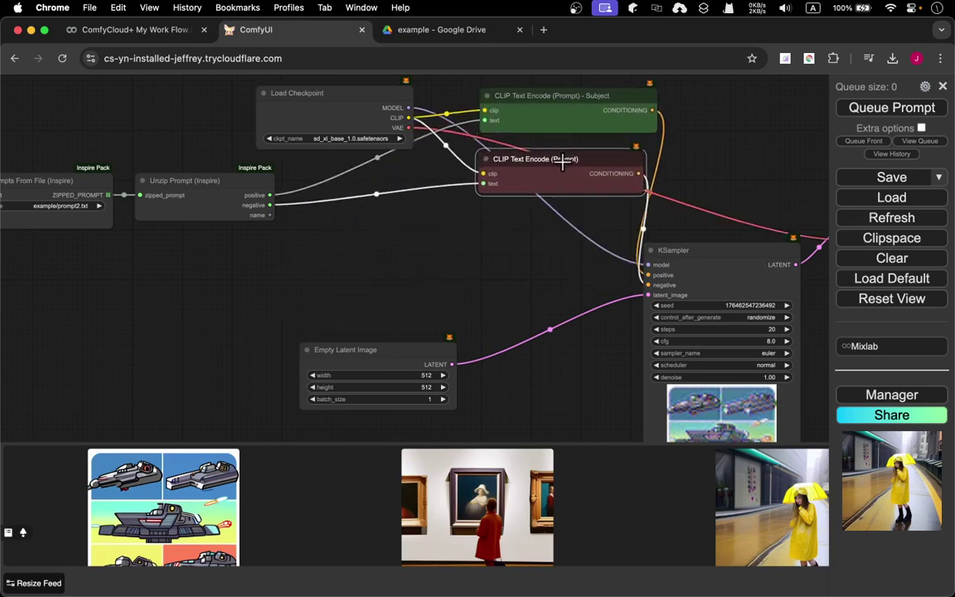
right_click(563, 163)
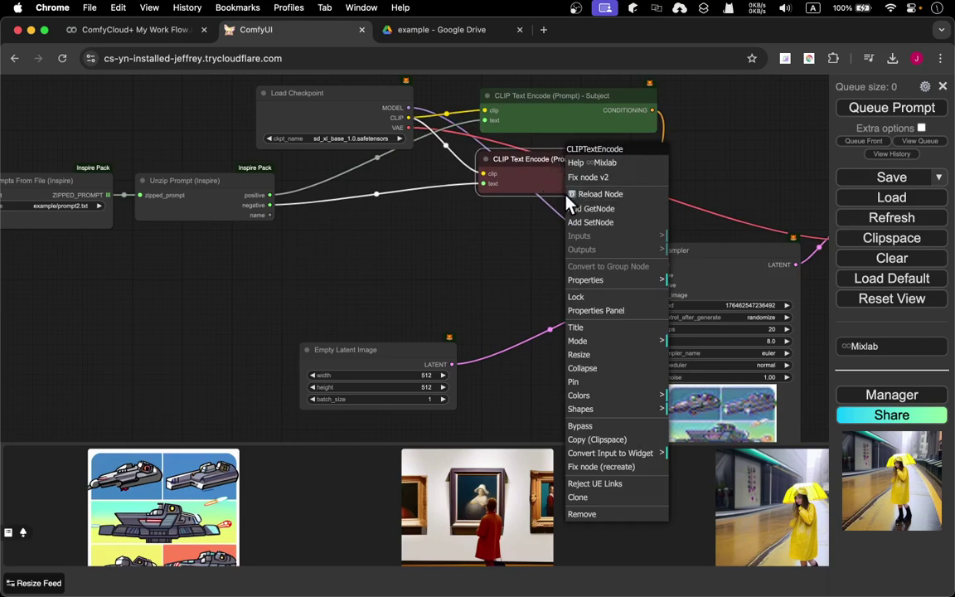
left_click(653, 457)
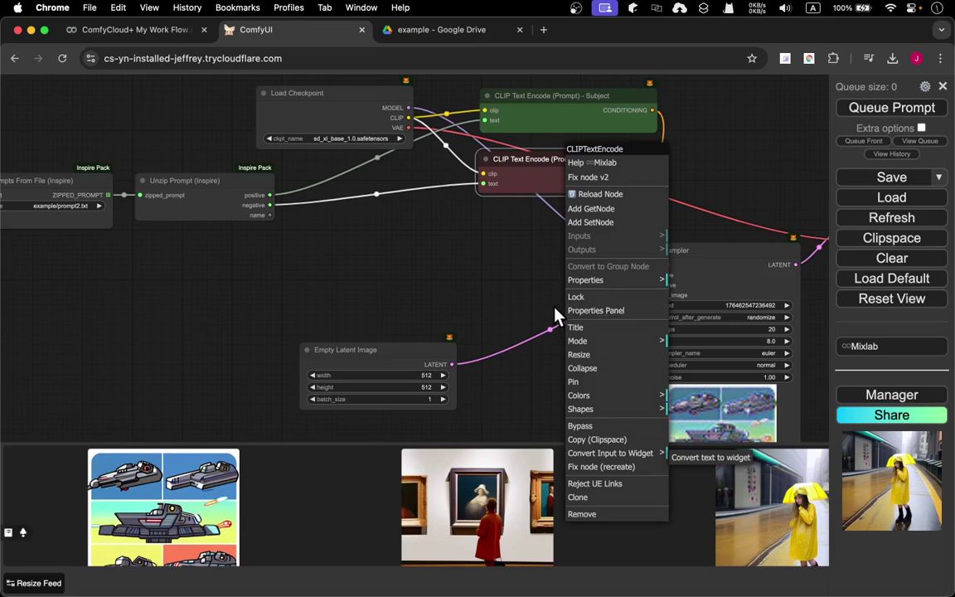
left_click(488, 256)
Add a CLIP Text Encode (Prompt) node by searching 'clip', placed near the top
left_click_drag(733, 160, 597, 273)
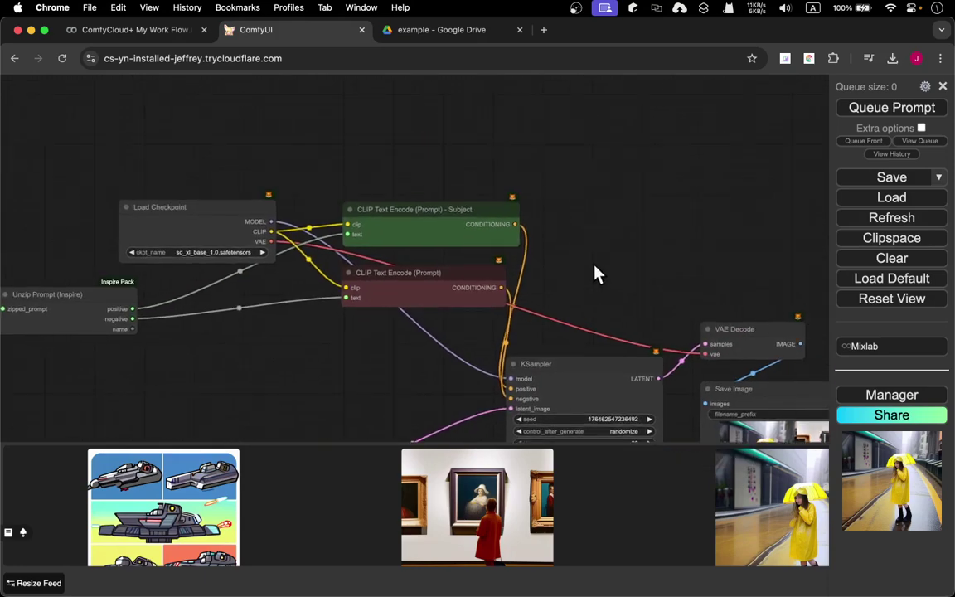
right_click(589, 228)
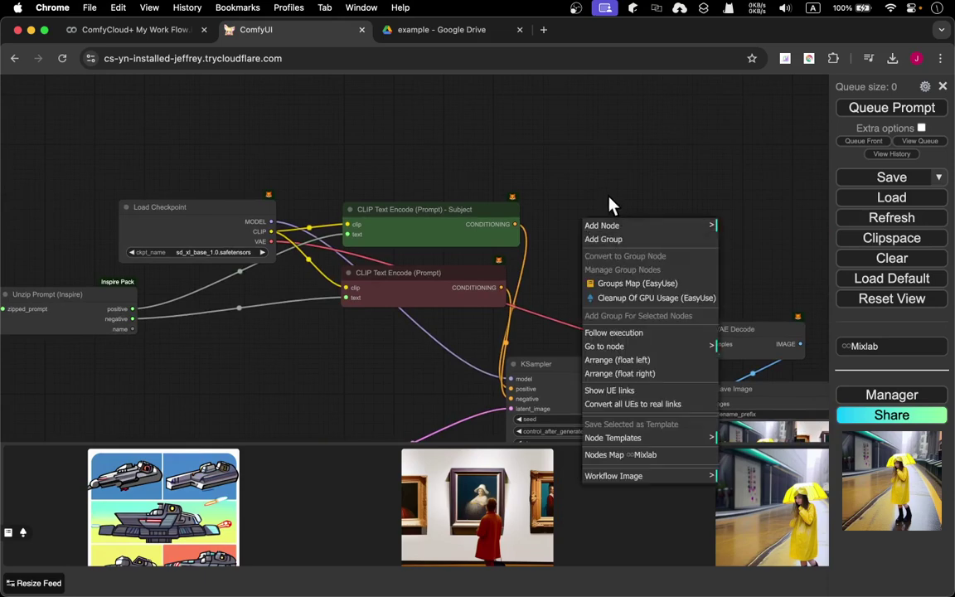
double_click(609, 195)
type("clip")
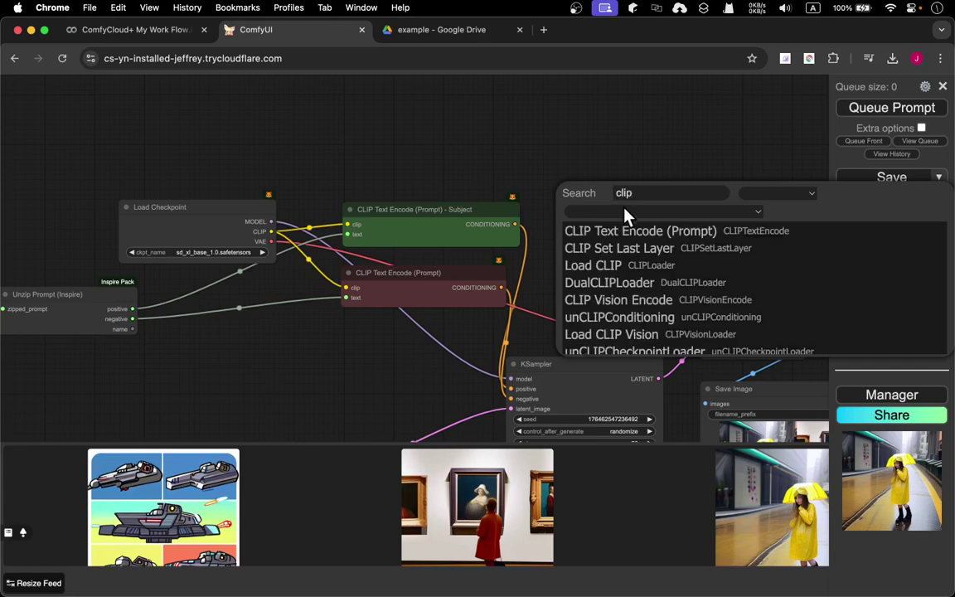
left_click(630, 238)
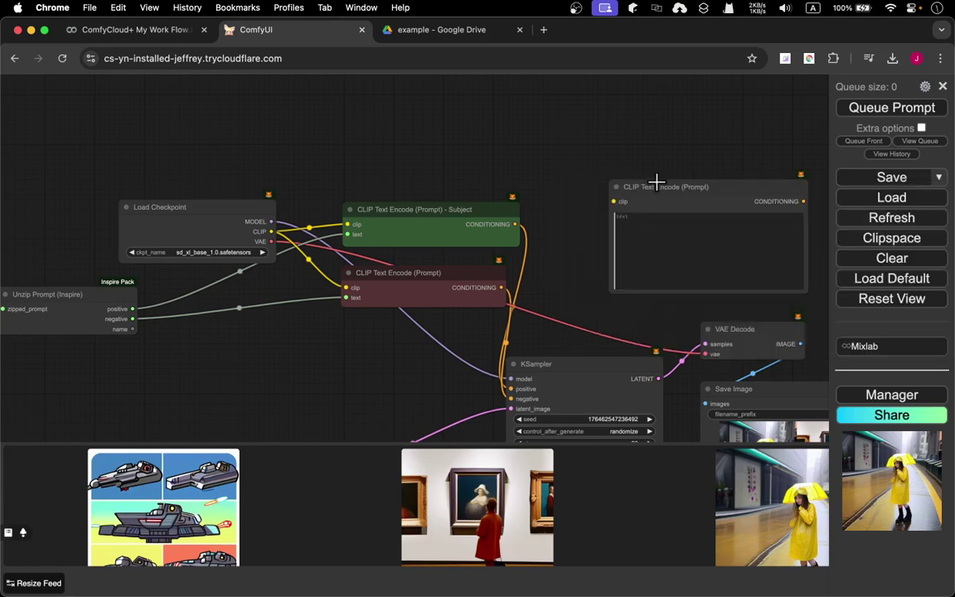
left_click_drag(654, 186, 630, 103)
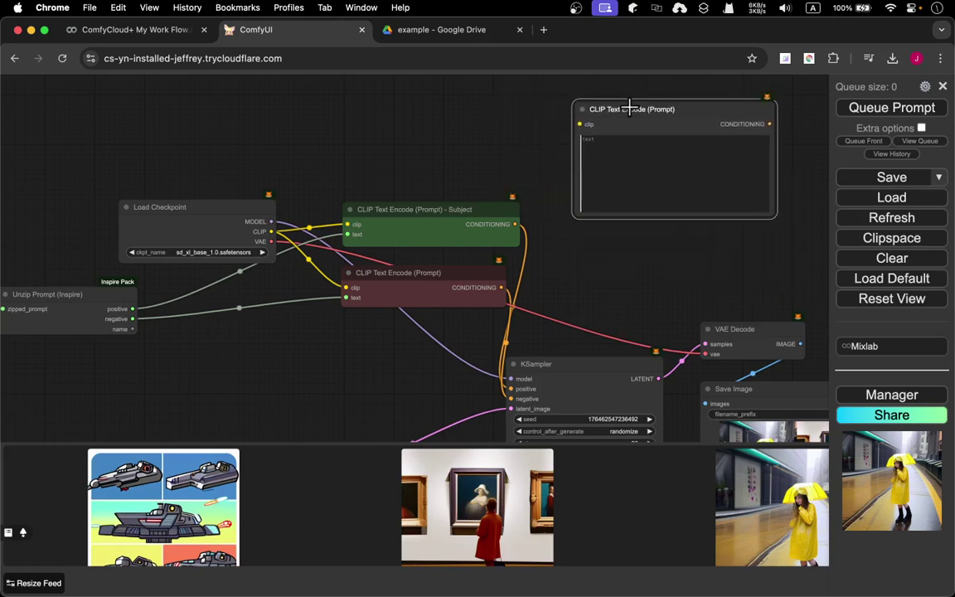
Convert the new node's text widget to an input, shrink it, and move it toward the Subject encoder
right_click(632, 104)
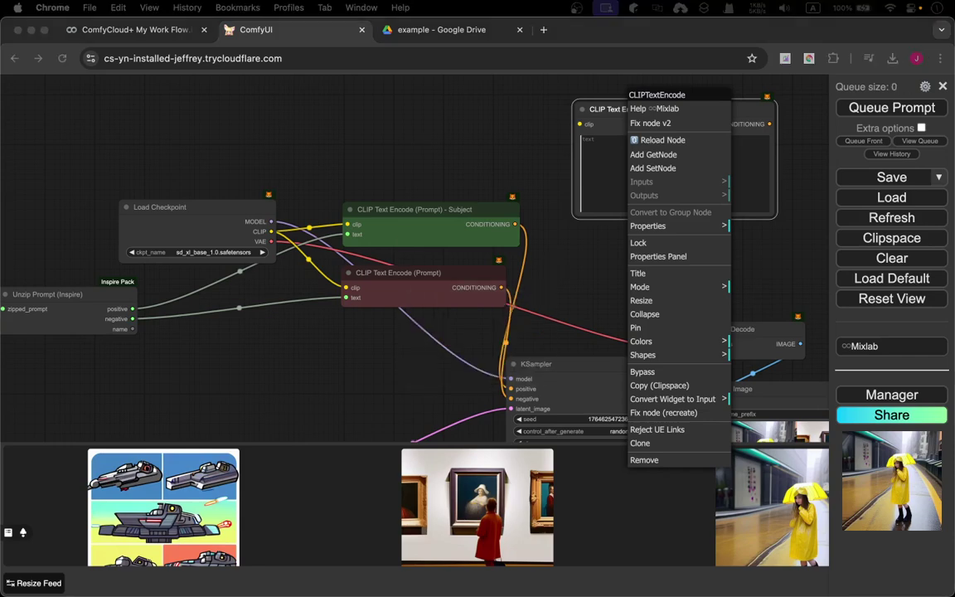
left_click(609, 115)
right_click(609, 115)
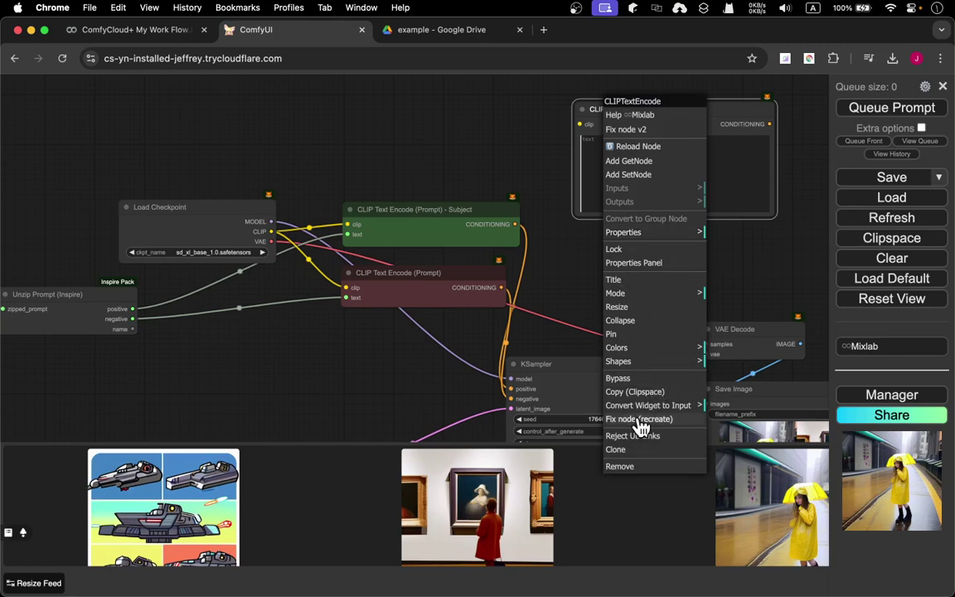
left_click(689, 408)
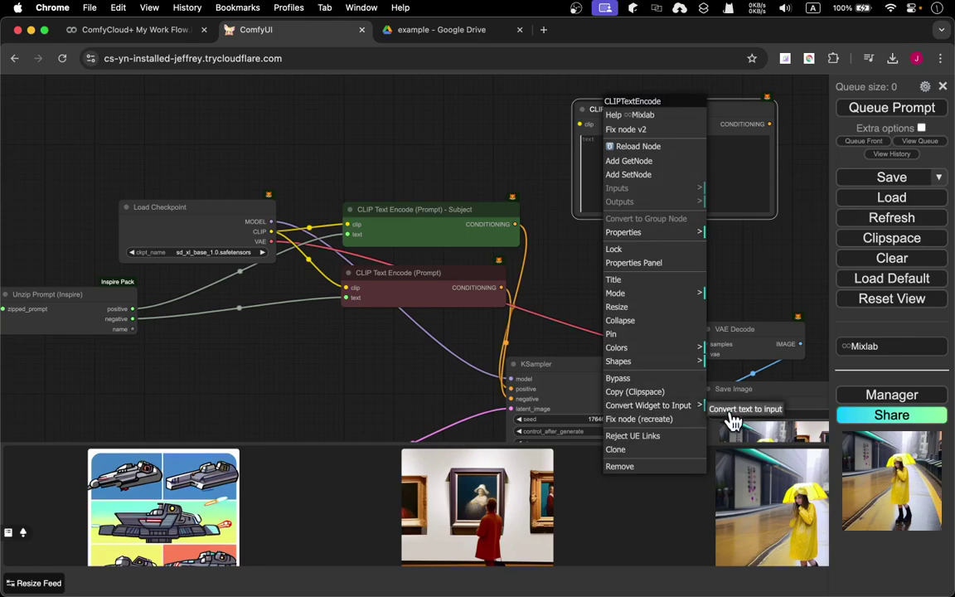
left_click(726, 409)
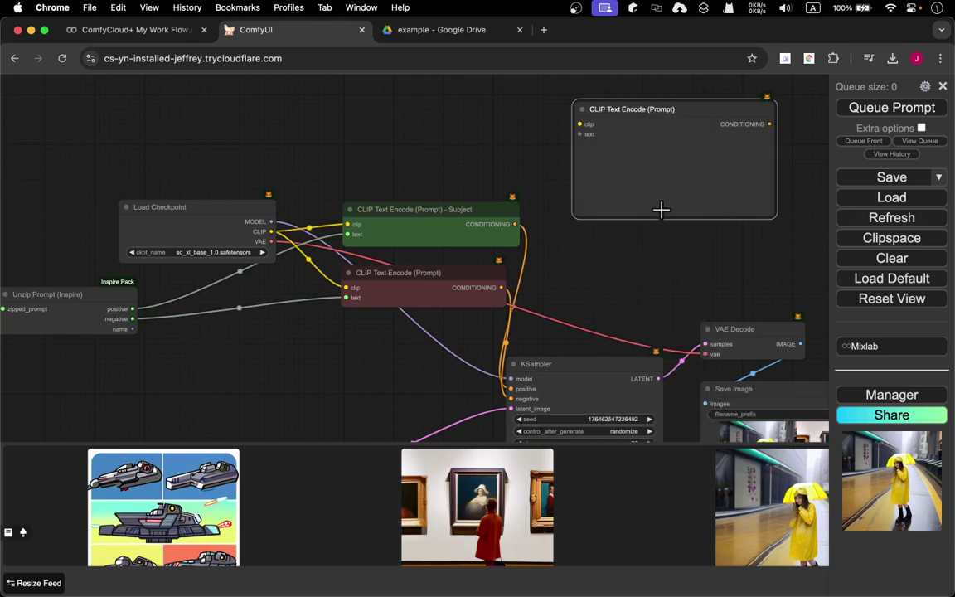
left_click_drag(655, 215, 642, 235)
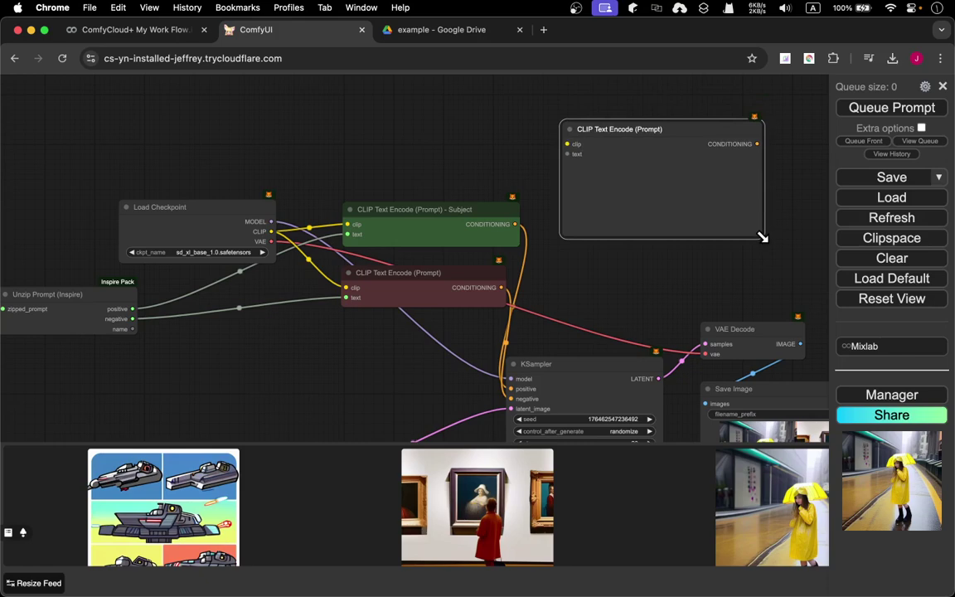
left_click_drag(762, 237, 770, 161)
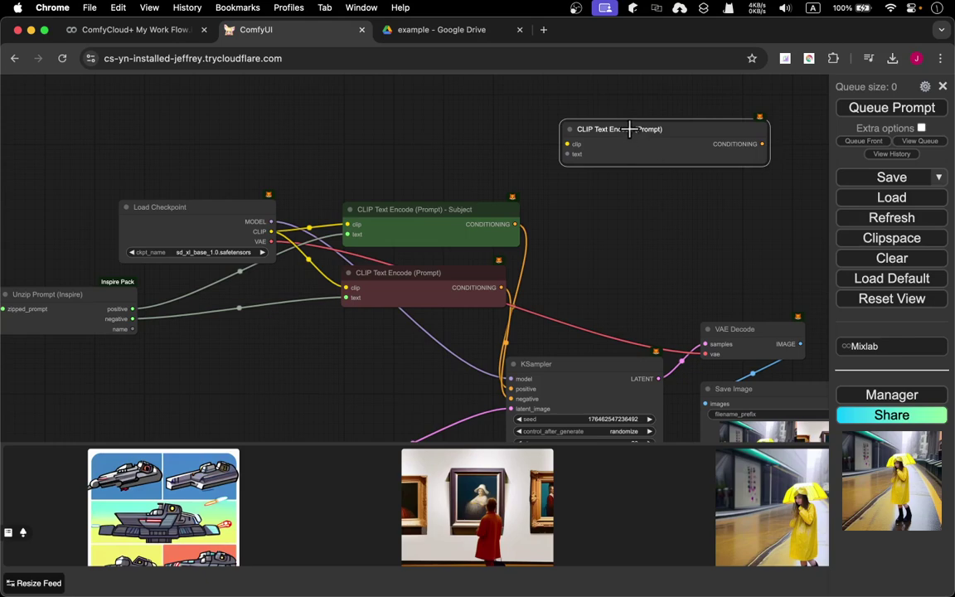
left_click_drag(619, 124, 473, 121)
Glance at prompt2.txt in Drive and place the new node above the Subject encoder
left_click(437, 36)
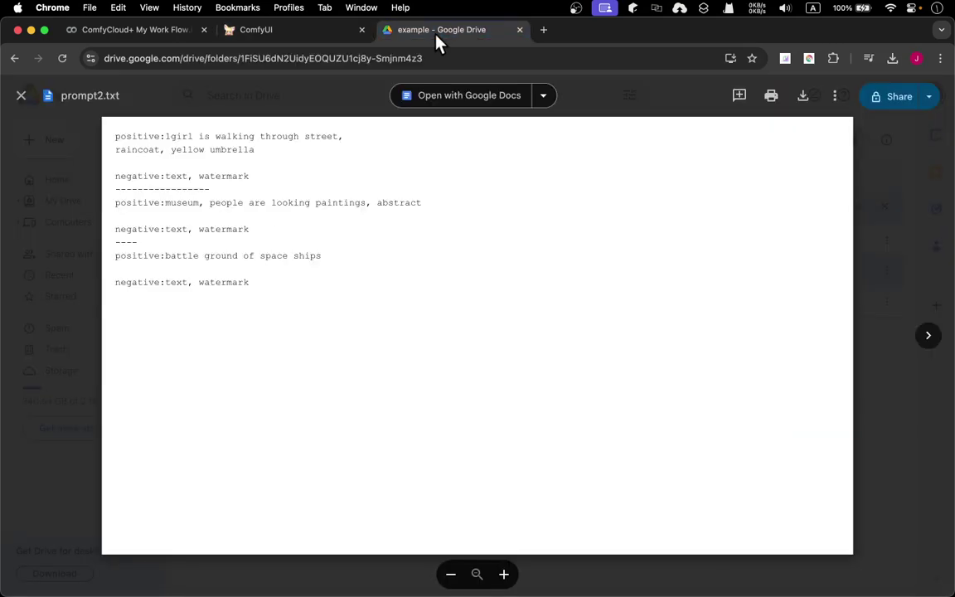
left_click(286, 31)
left_click_drag(463, 141, 386, 159)
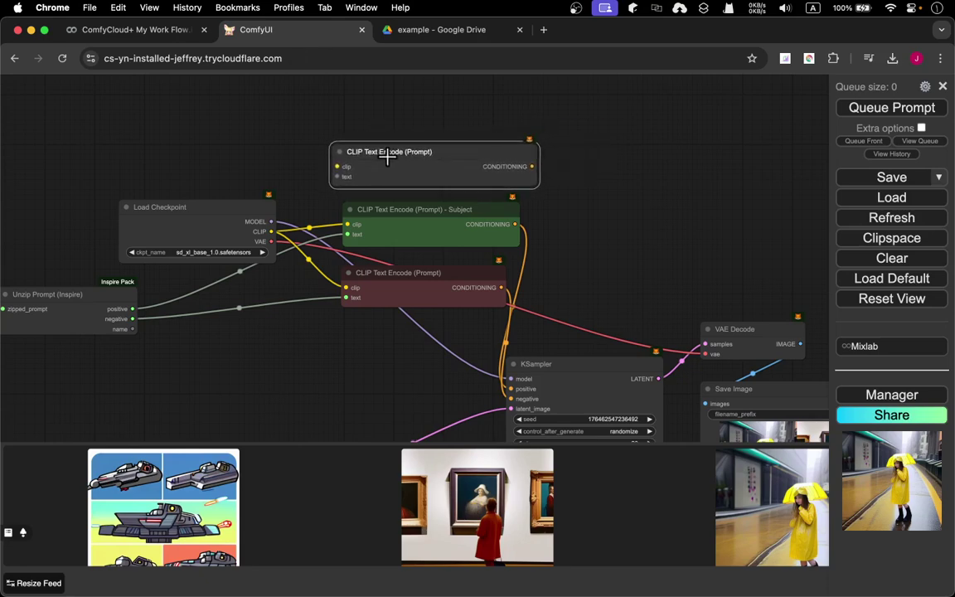
Remove the extra CLIP Text Encode node and pan back to Load Prompts From File
right_click(480, 145)
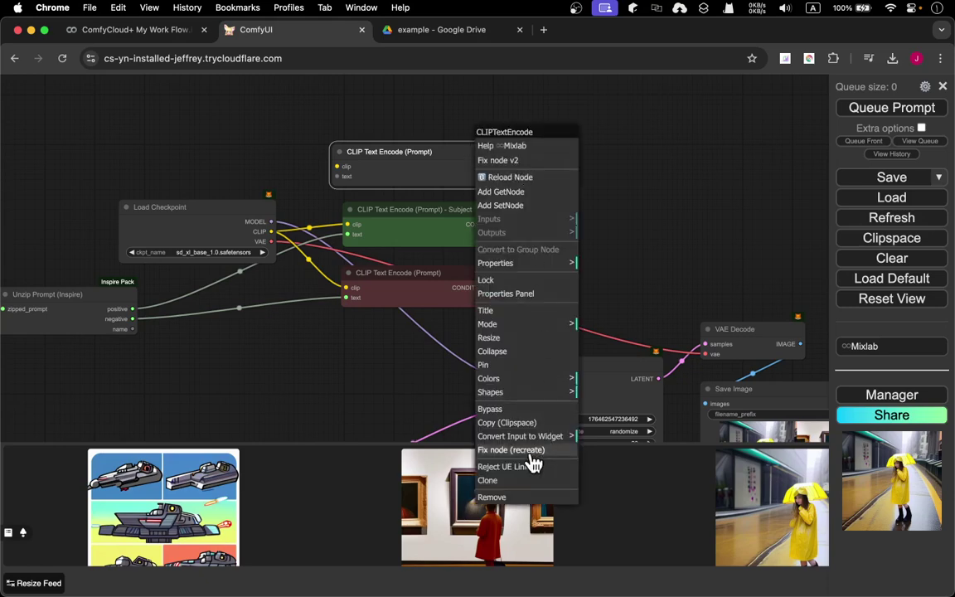
left_click(508, 501)
left_click_drag(326, 367, 638, 313)
left_click_drag(362, 328, 481, 331)
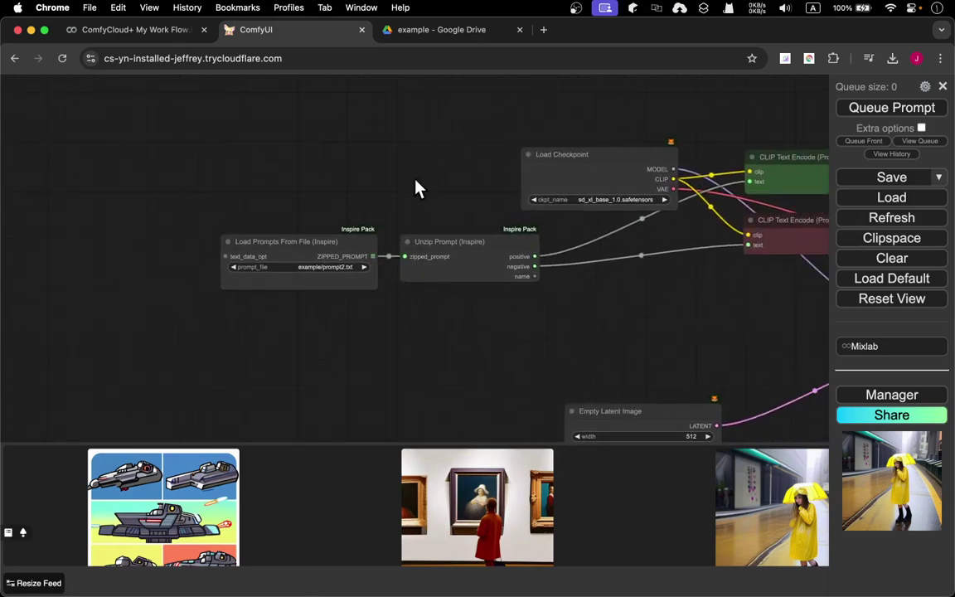
left_click_drag(381, 184, 359, 173)
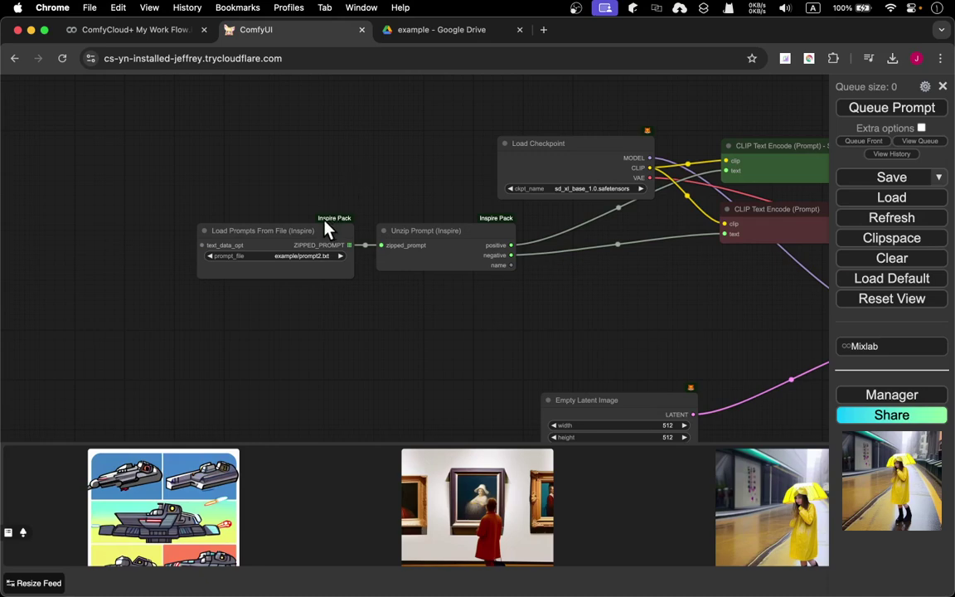
left_click(847, 395)
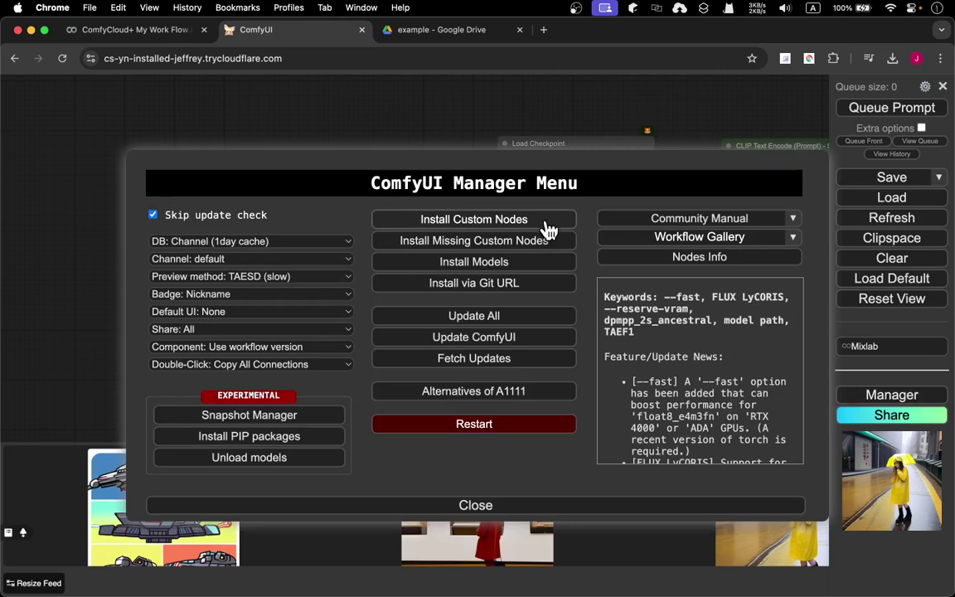
left_click(545, 222)
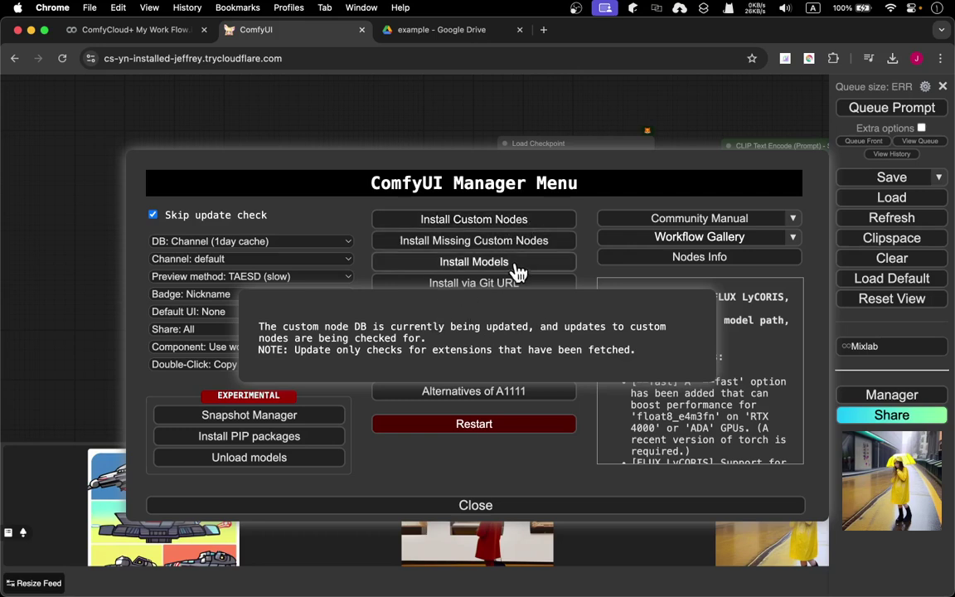
left_click(467, 220)
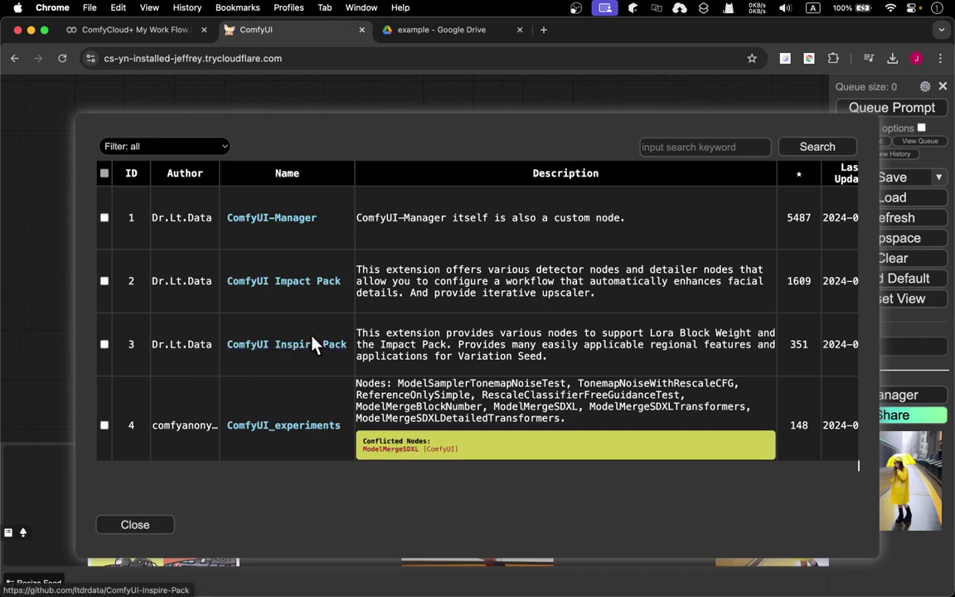
left_click(135, 522)
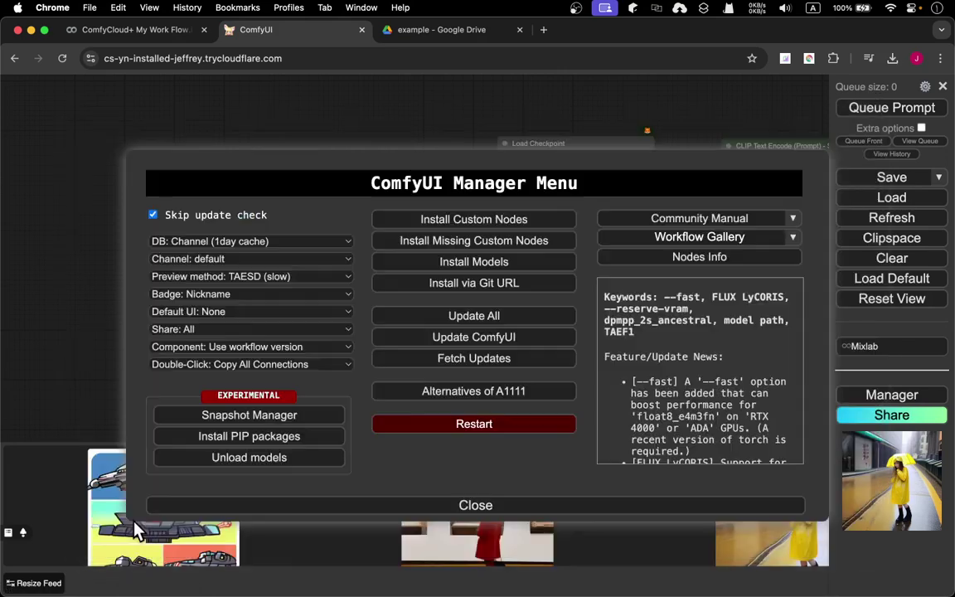
left_click(437, 509)
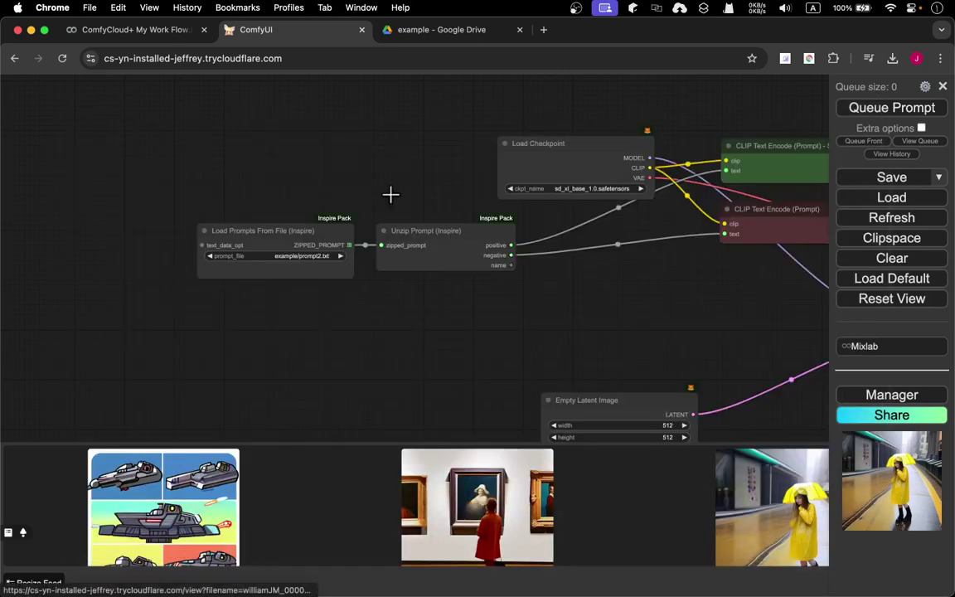
left_click(263, 232)
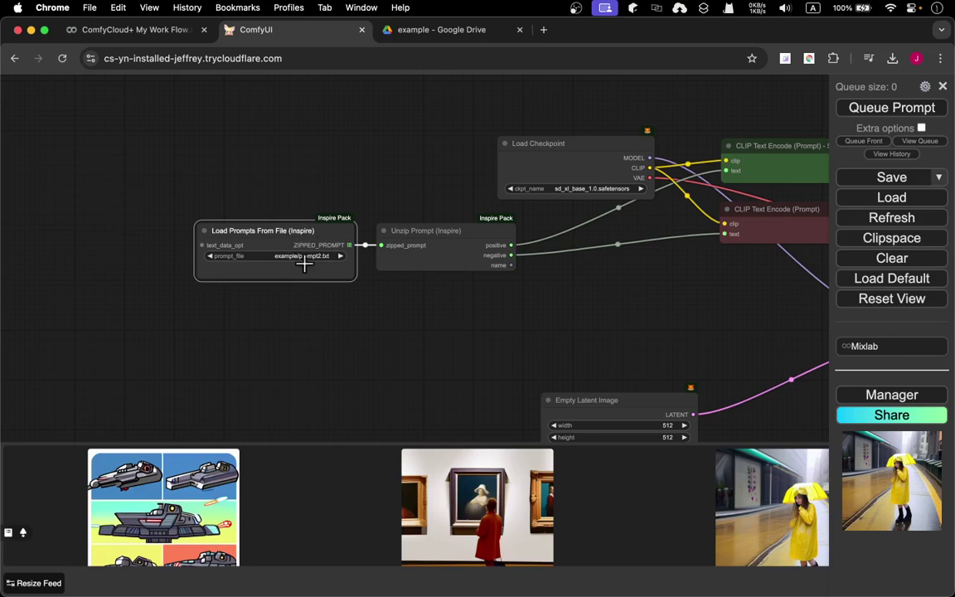
Close the prompt2.txt preview and go up via breadcrumbs to the ComfyUI folder
left_click(444, 31)
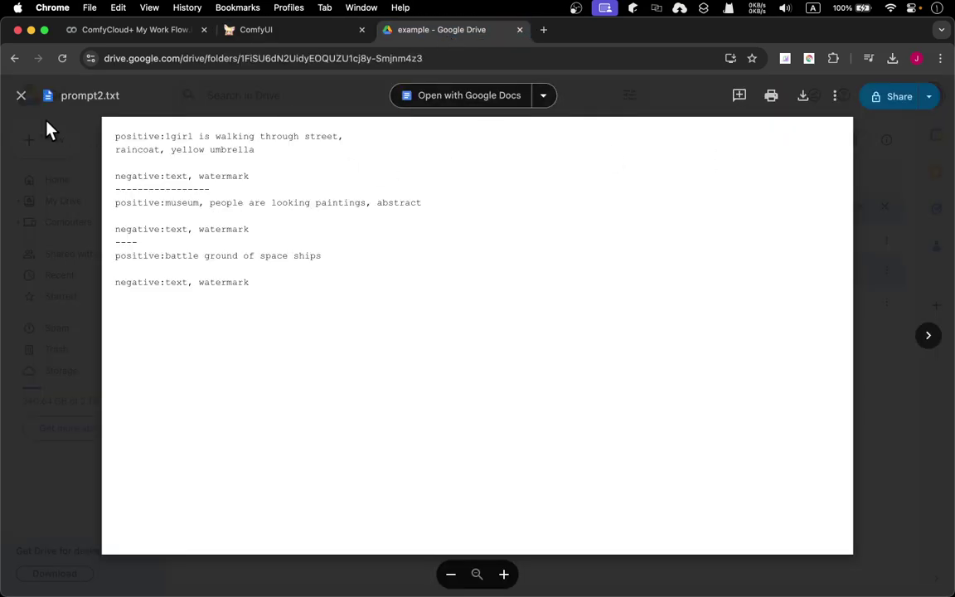
left_click(23, 97)
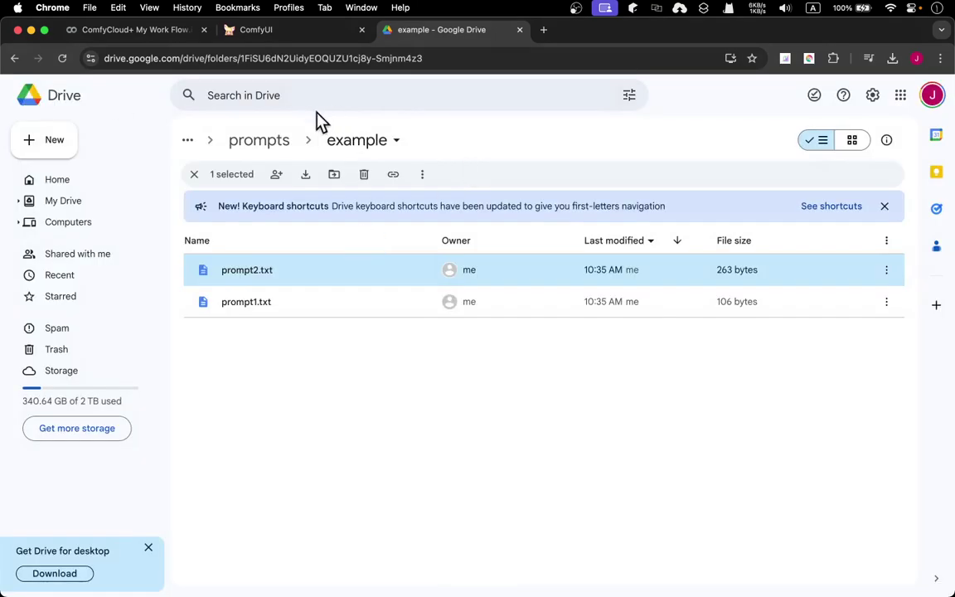
left_click(249, 143)
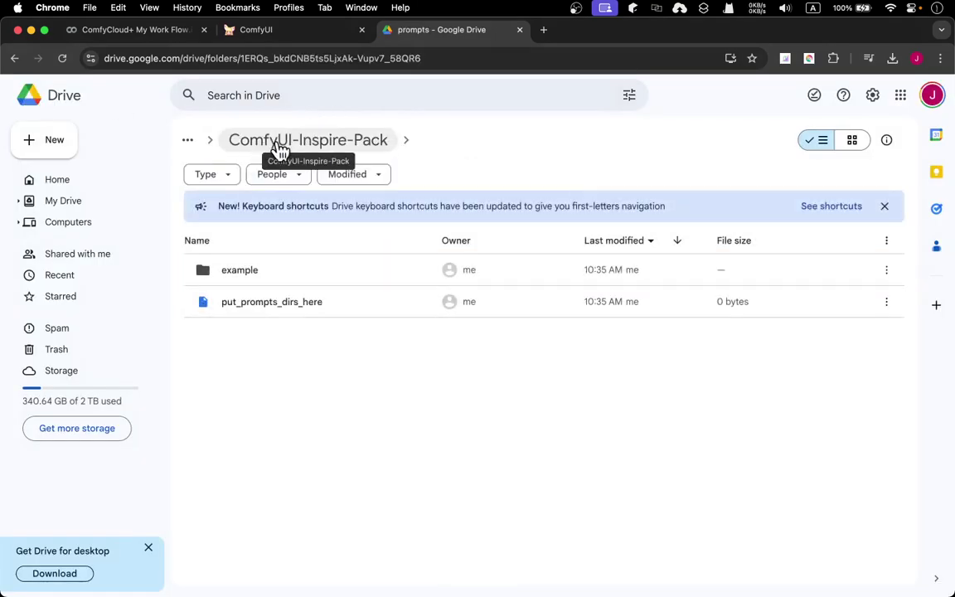
left_click(279, 149)
left_click(262, 149)
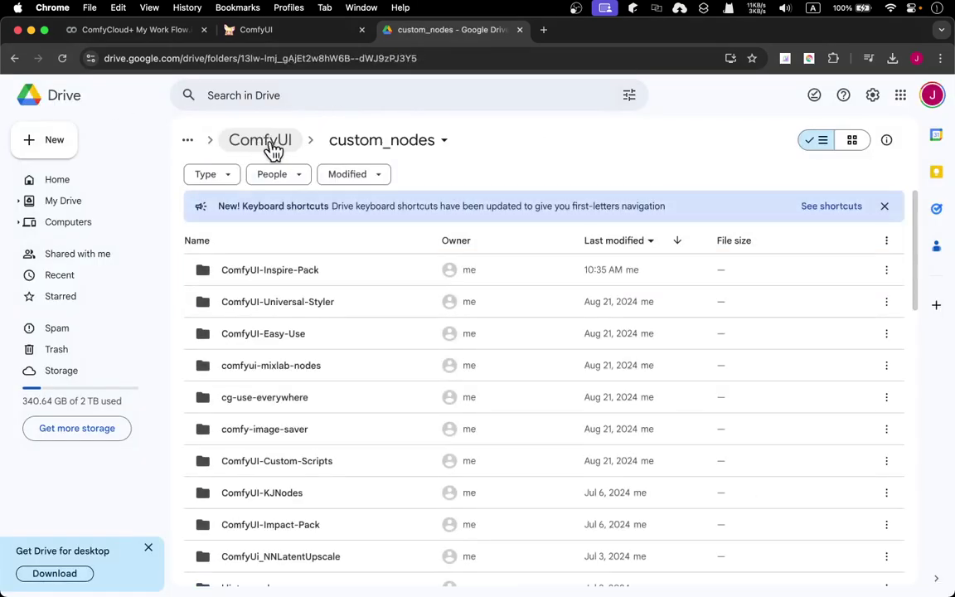
left_click(274, 149)
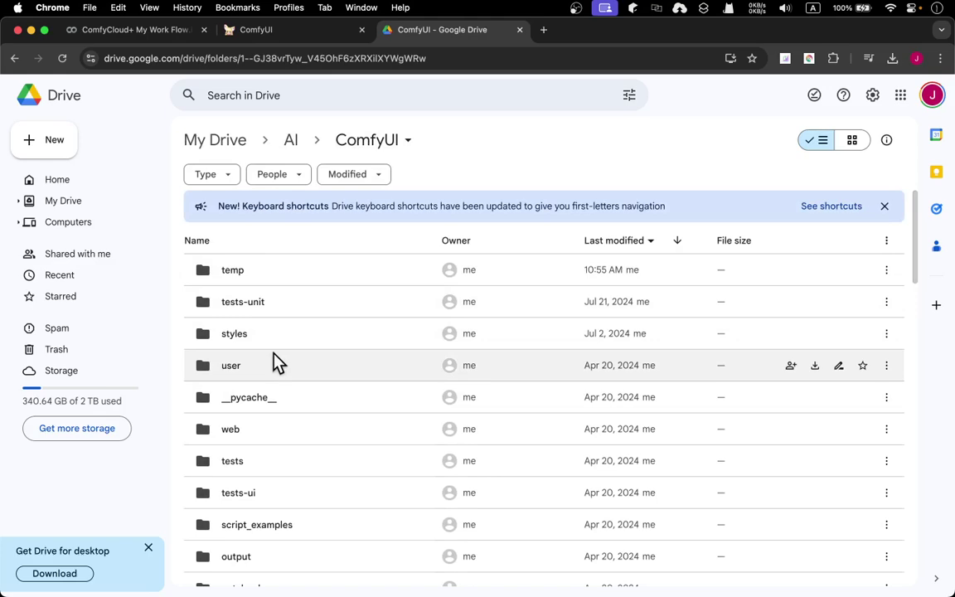
scroll(278, 365, "down", 3)
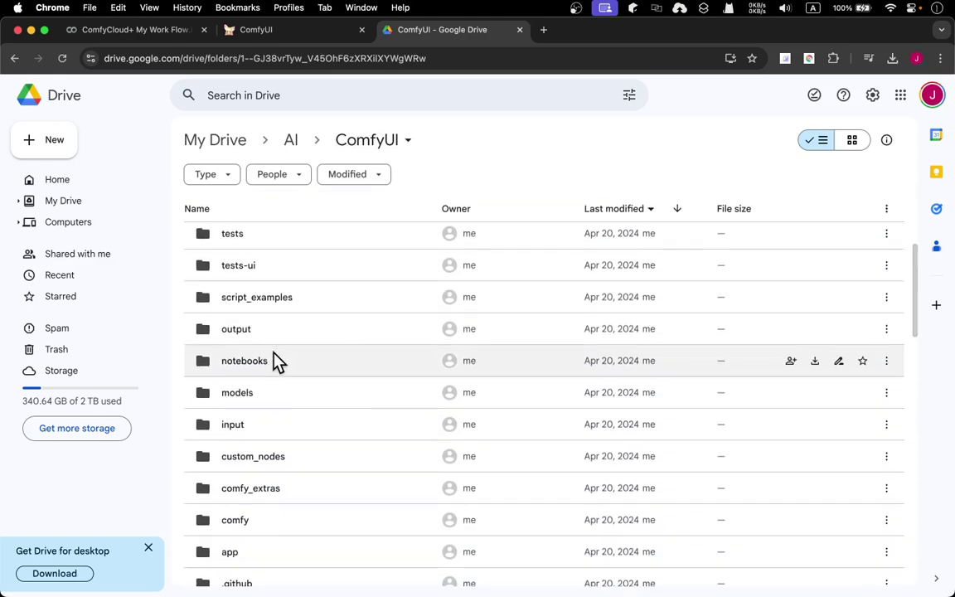
Open custom_nodes, then ComfyUI-Inspire-Pack, then its prompts folder
double_click(257, 464)
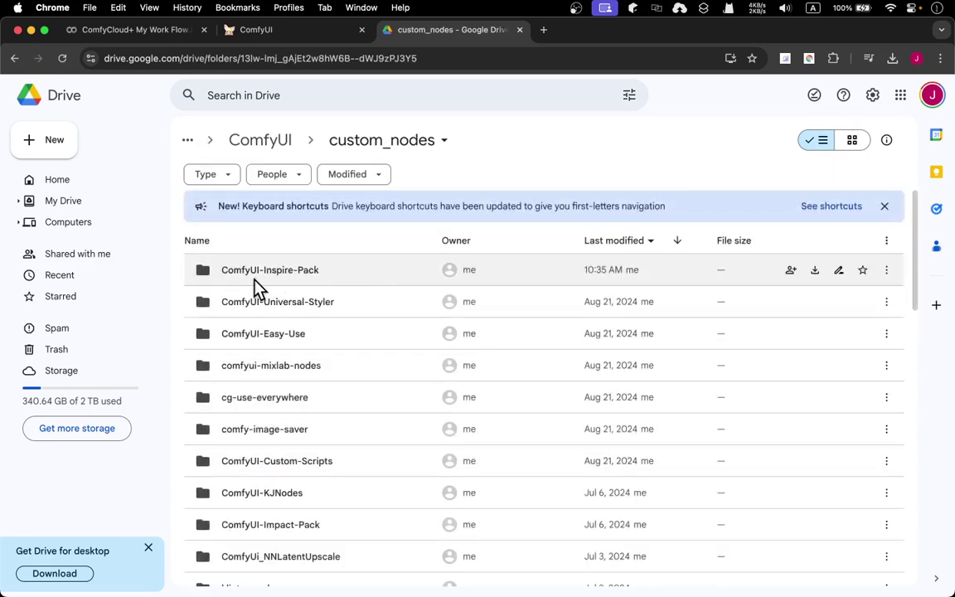
double_click(274, 285)
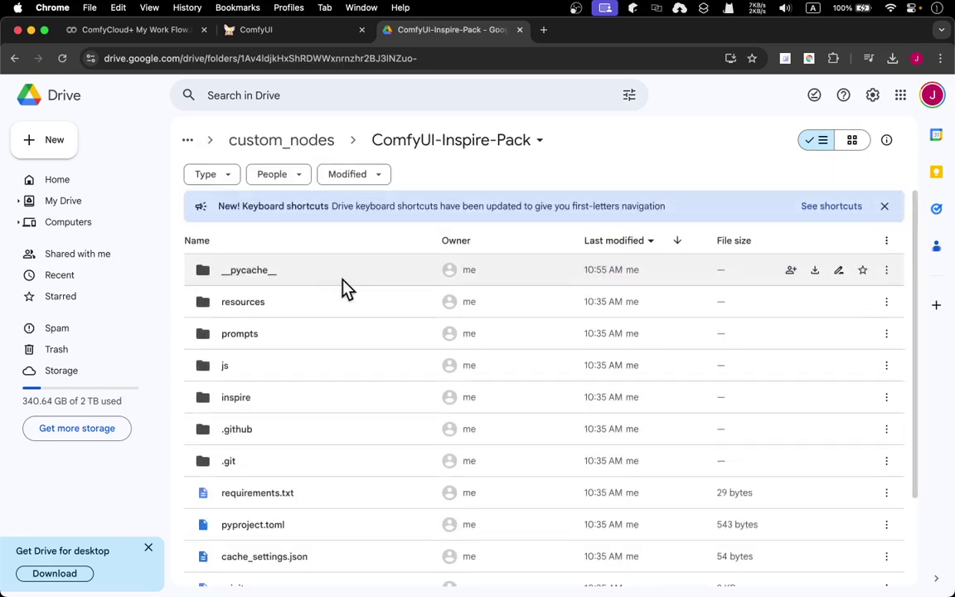
left_click(258, 343)
double_click(258, 342)
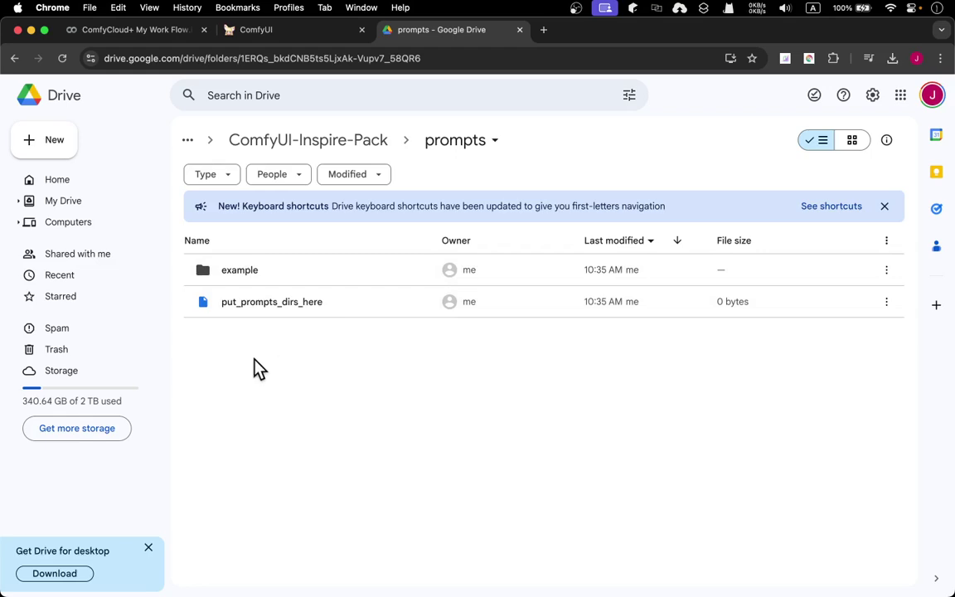
Open the example folder and preview prompt1.txt
double_click(247, 274)
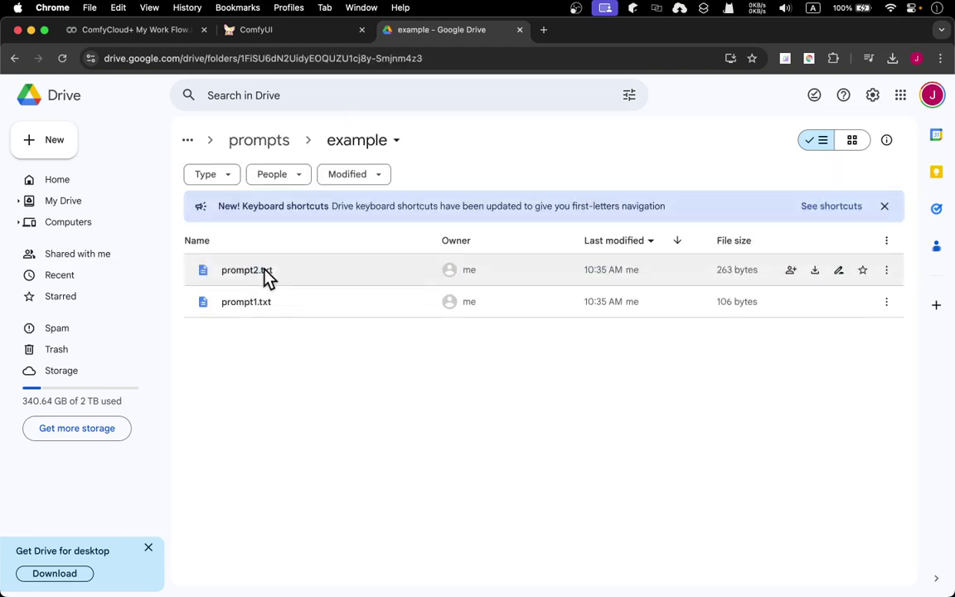
double_click(245, 304)
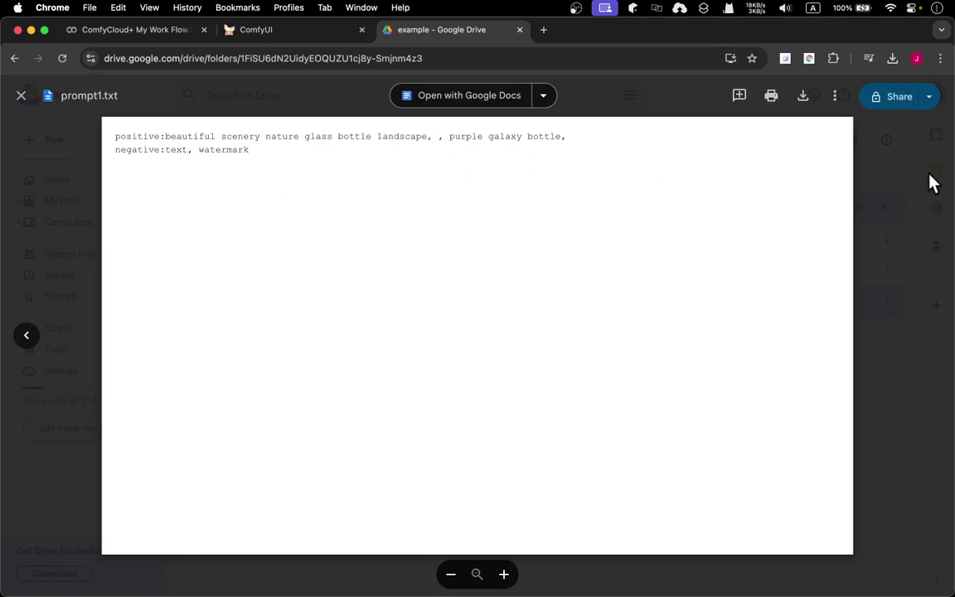
key("Escape")
Preview prompt2.txt and inspect the dashed separator line between its prompts
left_click(249, 279)
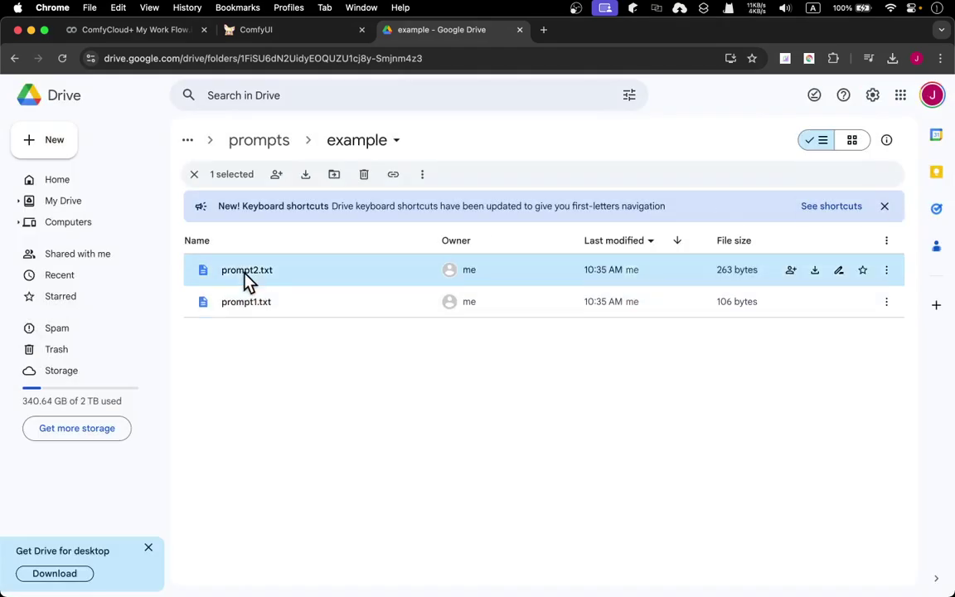
double_click(249, 280)
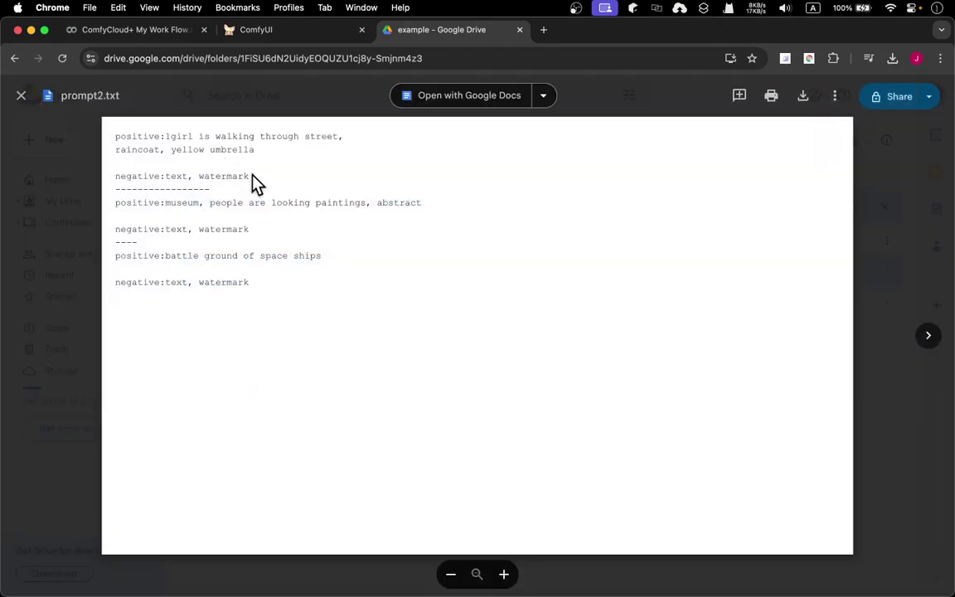
left_click_drag(196, 190, 132, 189)
left_click(157, 190)
Back in ComfyUI, move the Load Prompts From File and Unzip Prompt nodes left
left_click(292, 28)
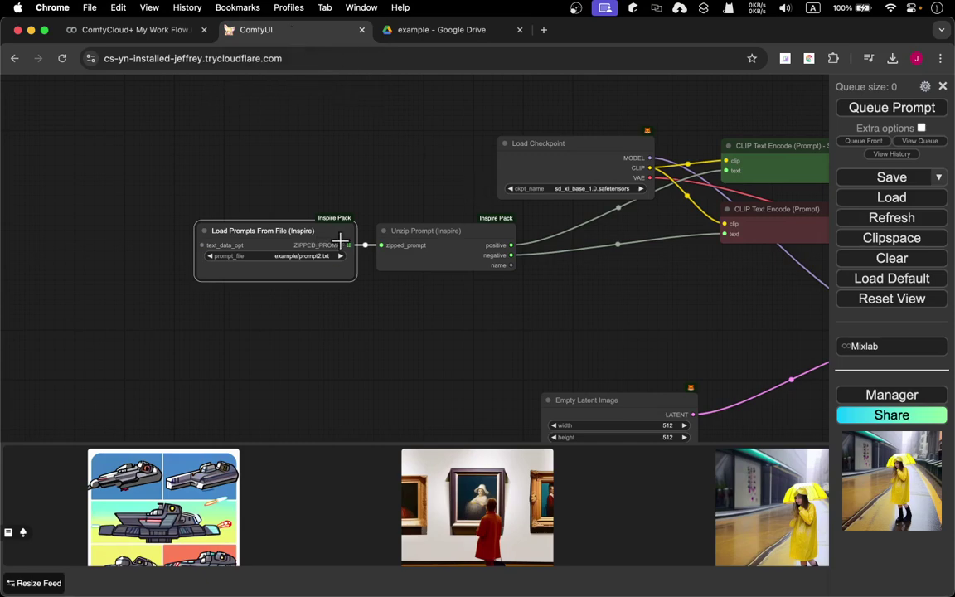
left_click_drag(305, 231, 250, 221)
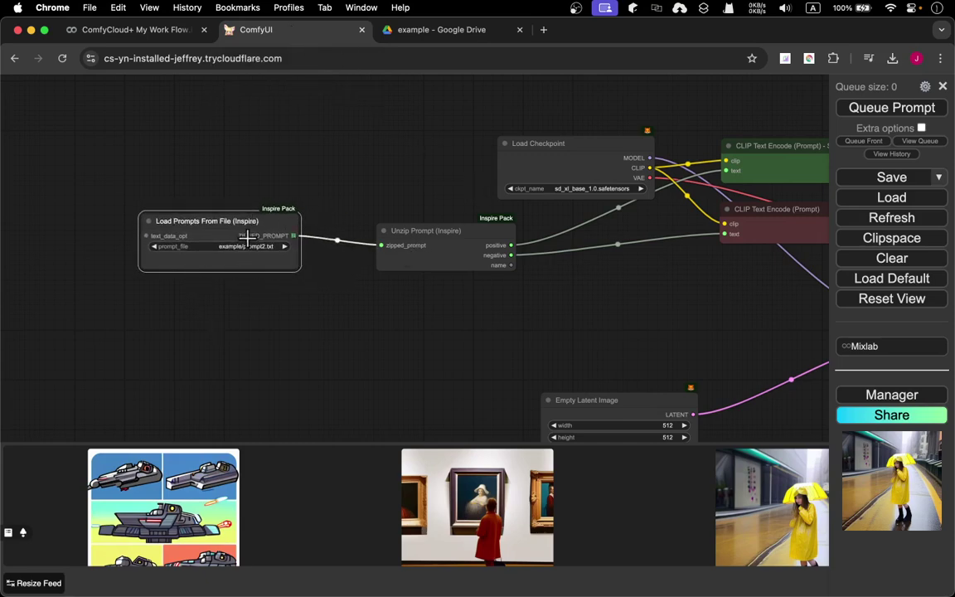
left_click_drag(266, 219, 239, 216)
left_click_drag(456, 233, 399, 221)
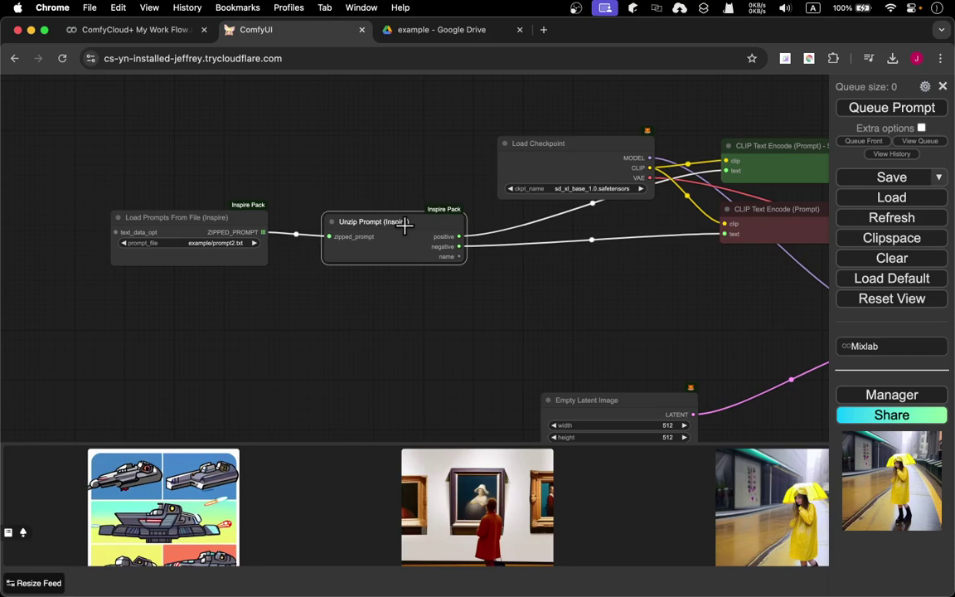
Add an Unzip Prompt (Inspire) node via 'unz' search, then remove the duplicate
double_click(369, 160)
type("unzip")
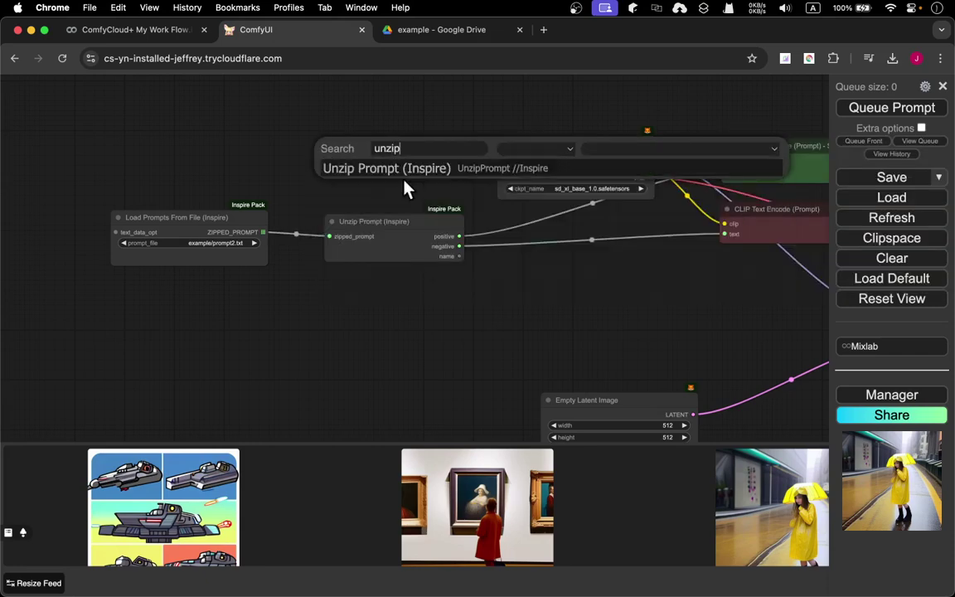
left_click(405, 171)
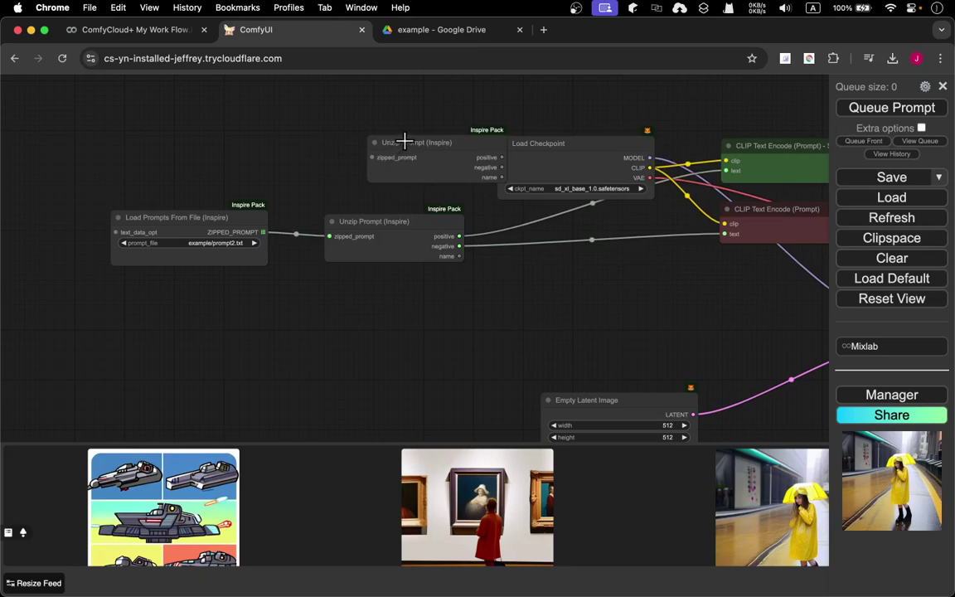
left_click_drag(405, 141, 317, 143)
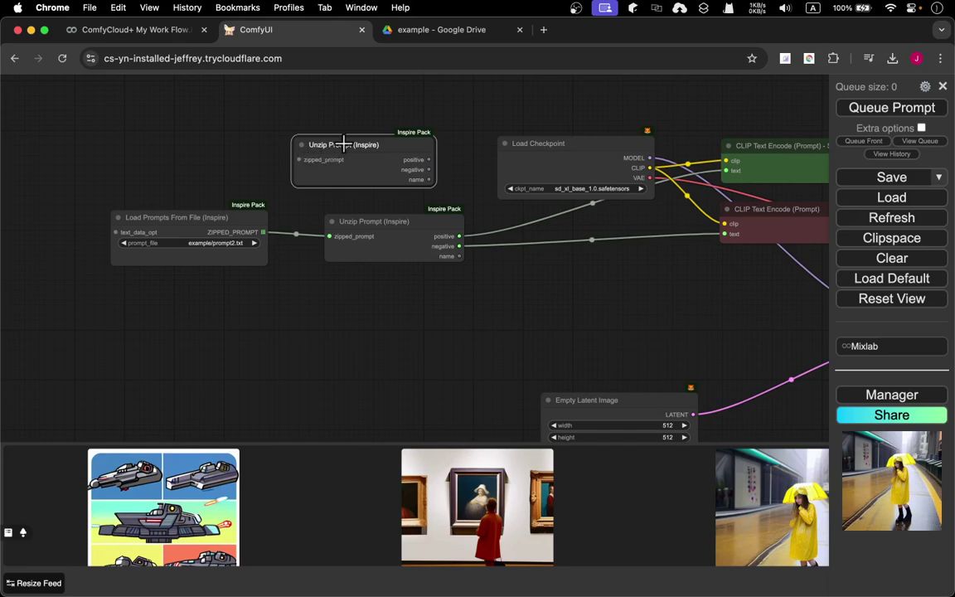
right_click(344, 145)
left_click(386, 484)
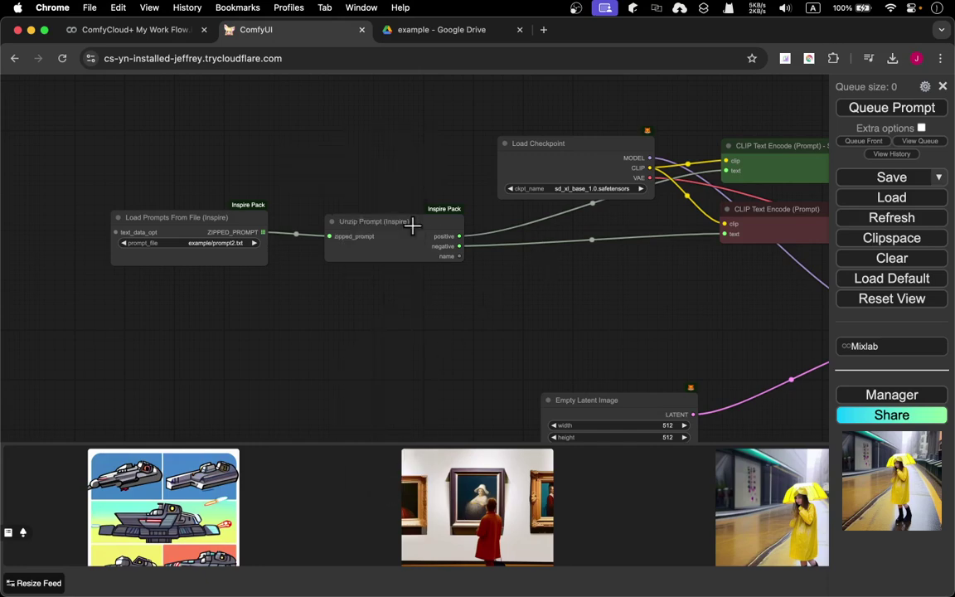
Reposition Unzip Prompt, both CLIP Text Encode nodes and Load Checkpoint, keeping sd_xl_base_1.0.safetensors
left_click_drag(402, 220, 342, 295)
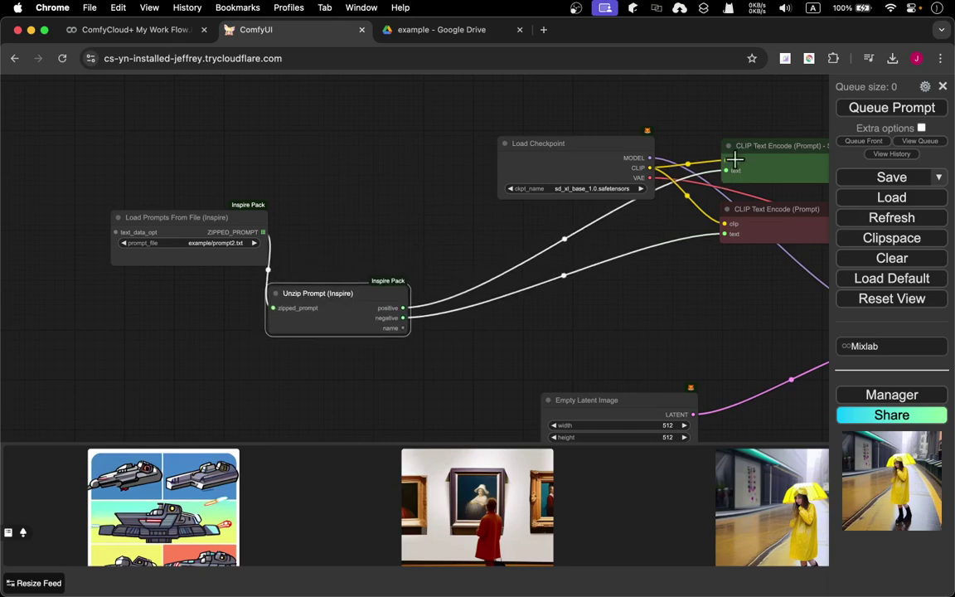
left_click_drag(735, 159, 498, 251)
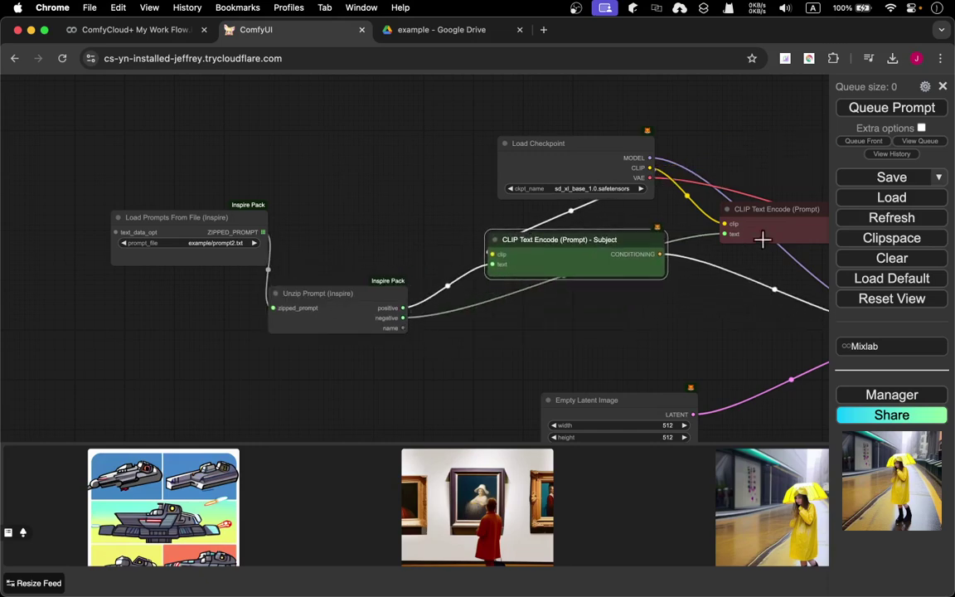
left_click_drag(785, 207, 559, 335)
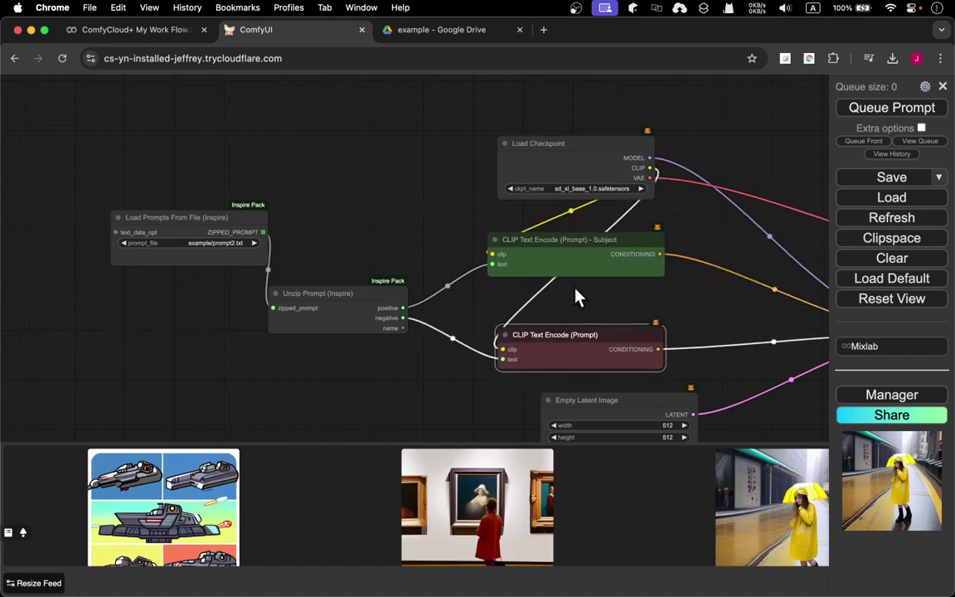
left_click_drag(582, 149, 365, 110)
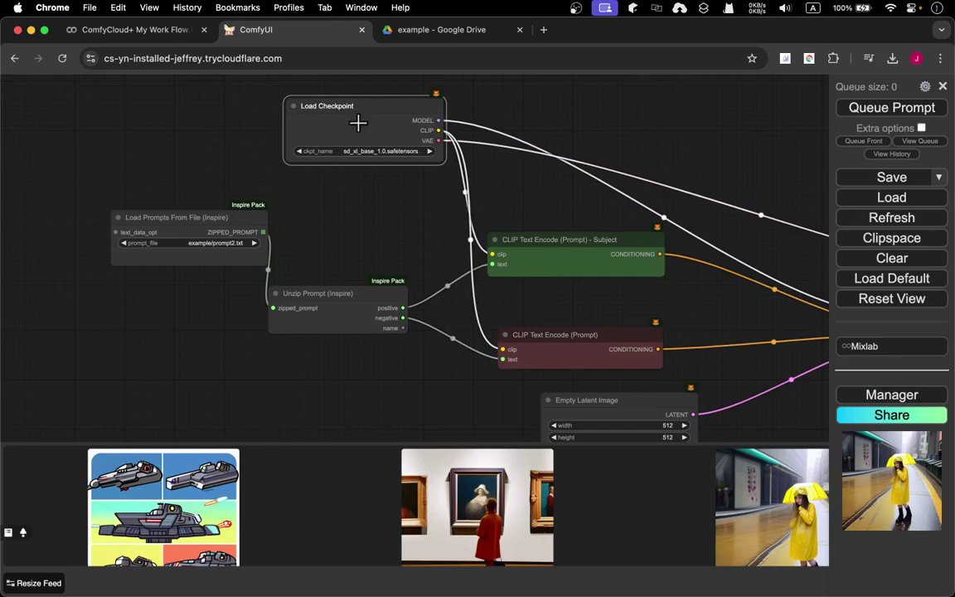
left_click(370, 151)
Rearrange Empty Latent Image, VAE Decode and Save Image, then pan back over the whole graph
left_click_drag(718, 147, 439, 121)
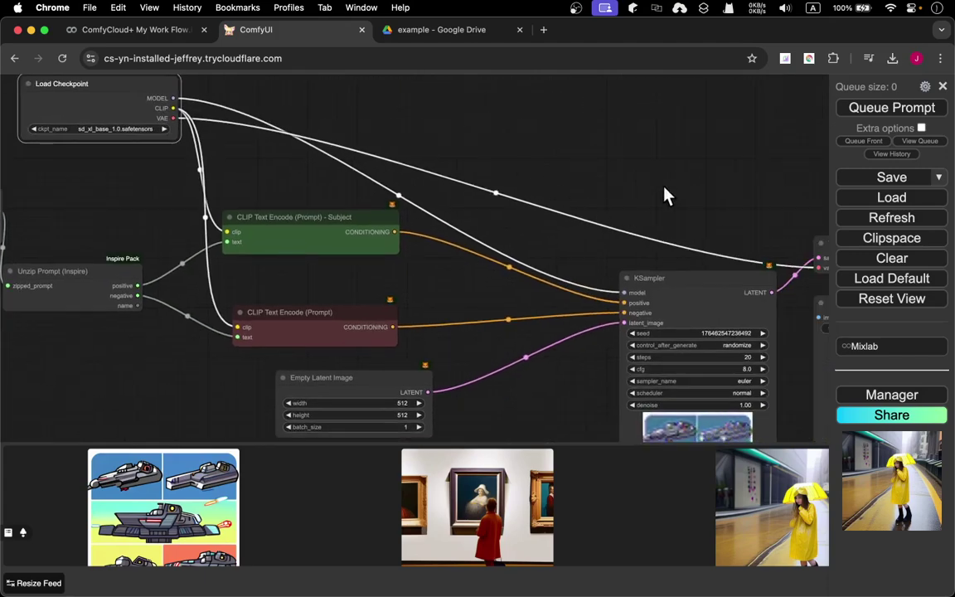
left_click_drag(665, 194, 439, 133)
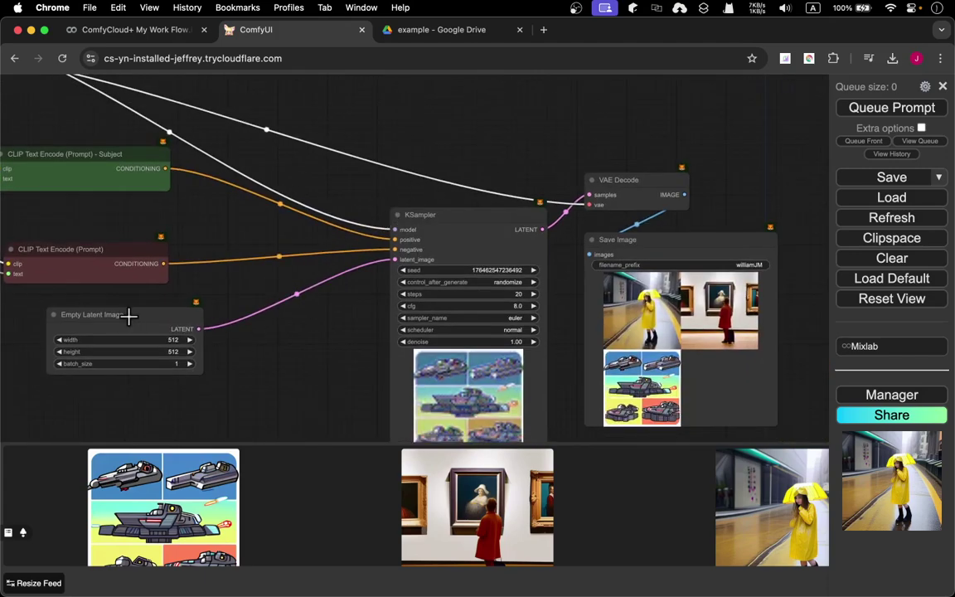
left_click_drag(128, 315, 238, 314)
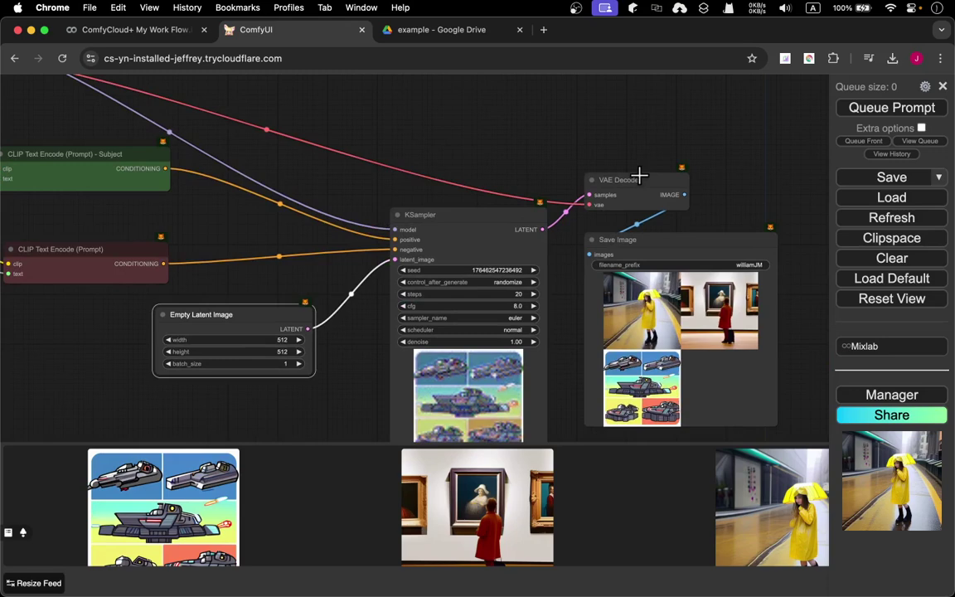
left_click_drag(639, 176, 601, 134)
left_click_drag(665, 236, 743, 187)
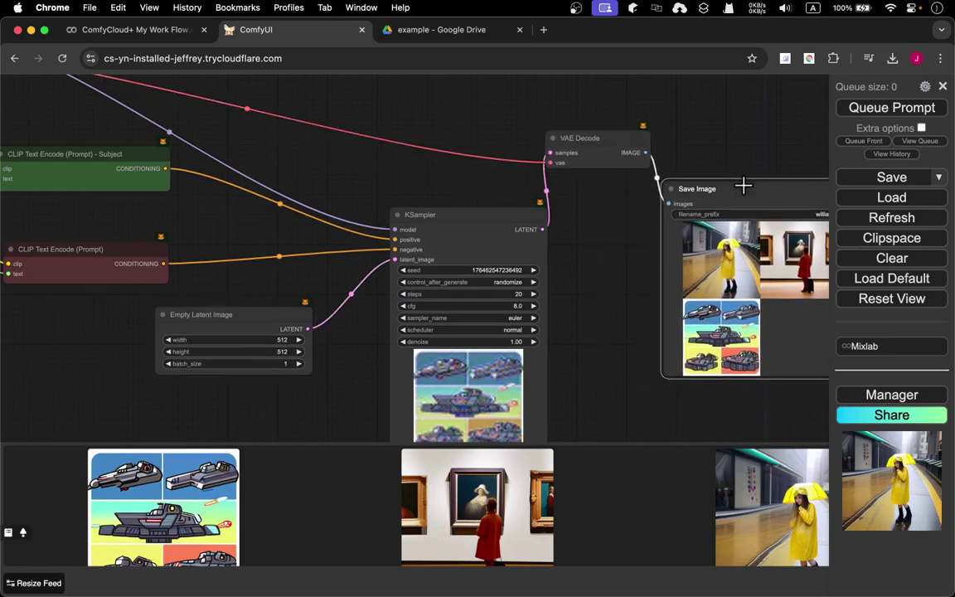
left_click_drag(589, 258, 486, 264)
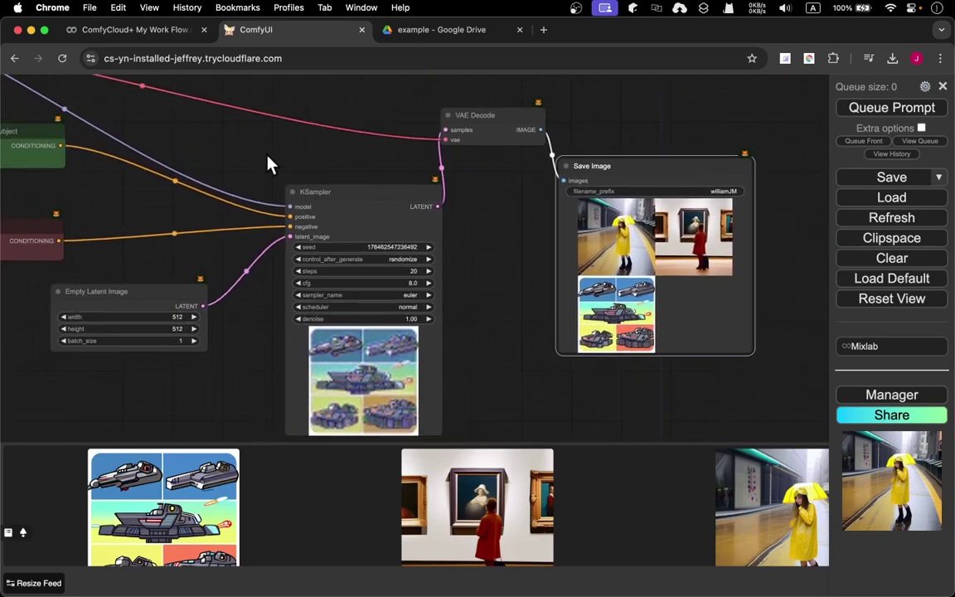
left_click_drag(260, 158, 534, 176)
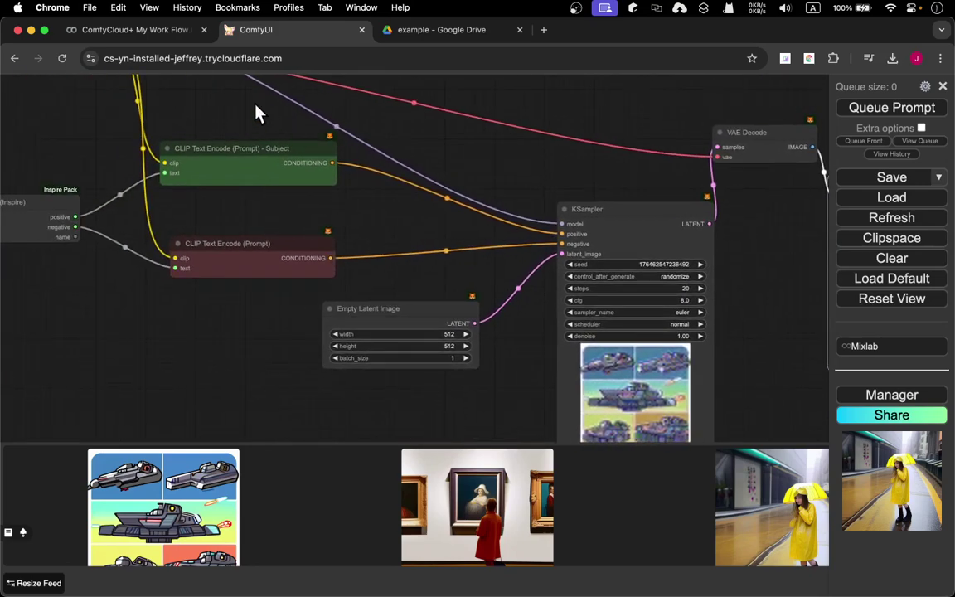
left_click_drag(243, 117, 554, 181)
left_click_drag(319, 217, 422, 228)
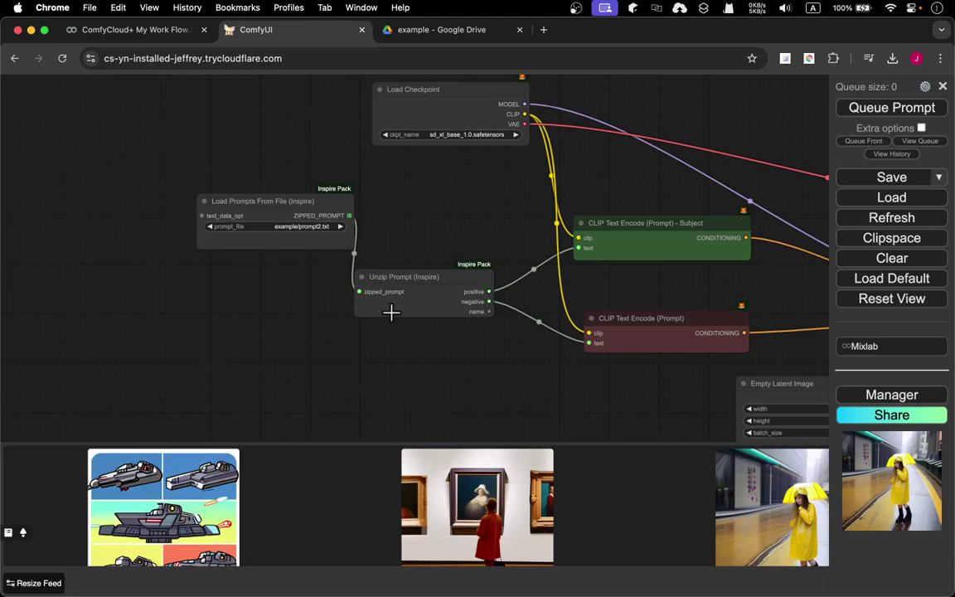
scroll(391, 312, "up", 10)
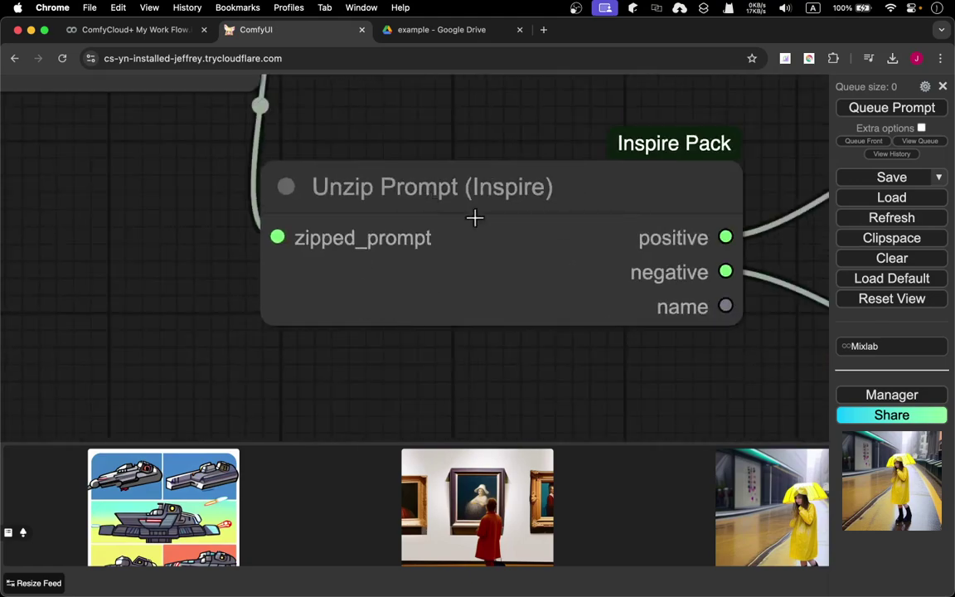
scroll(456, 149, "down", 7)
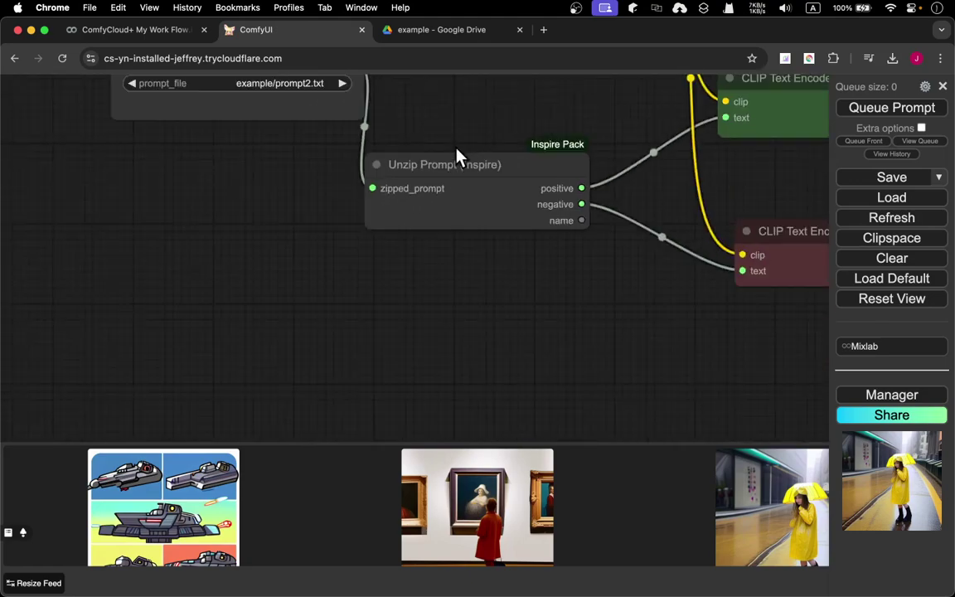
left_click(459, 34)
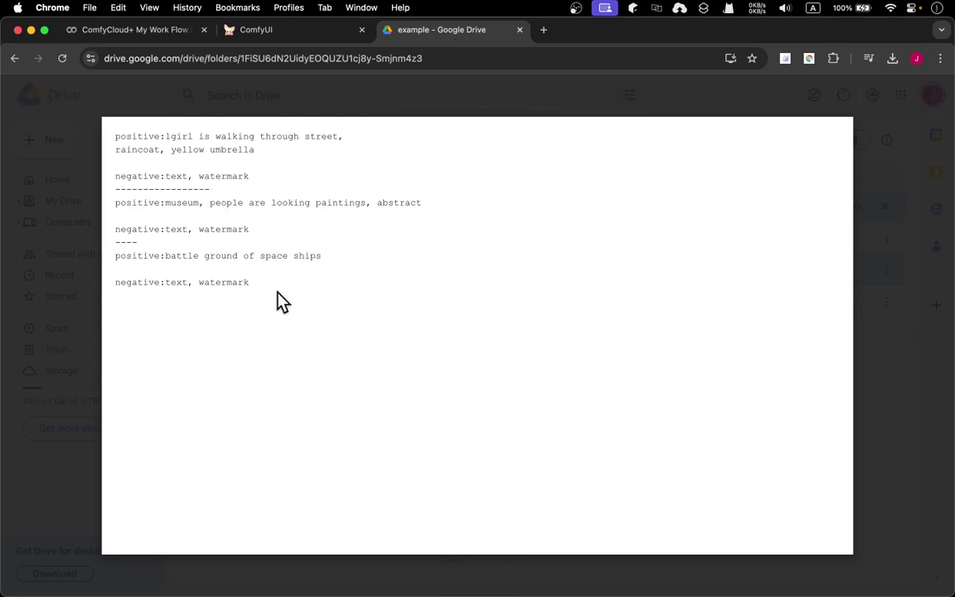
left_click(321, 31)
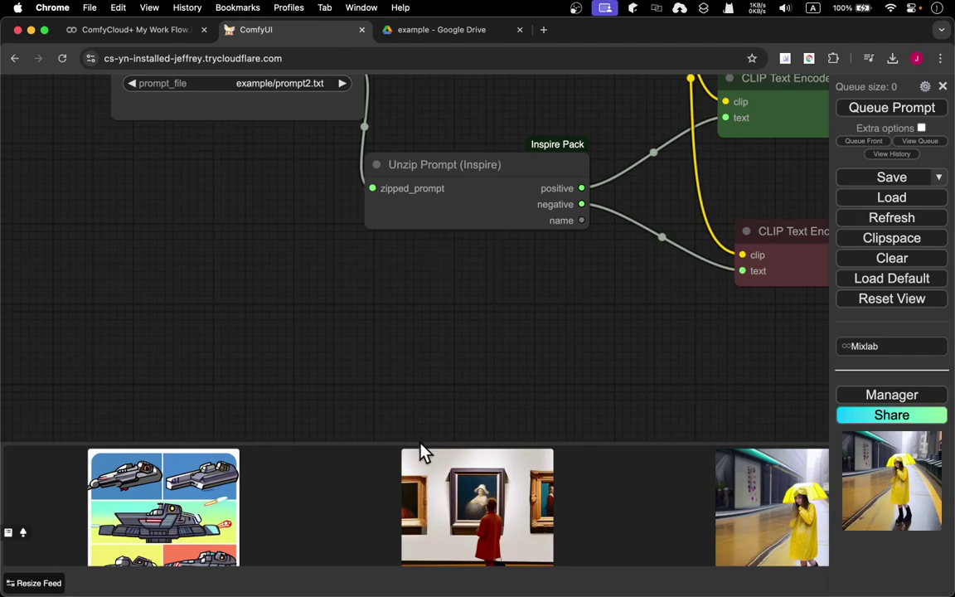
left_click_drag(497, 331, 340, 395)
left_click_drag(461, 150, 305, 297)
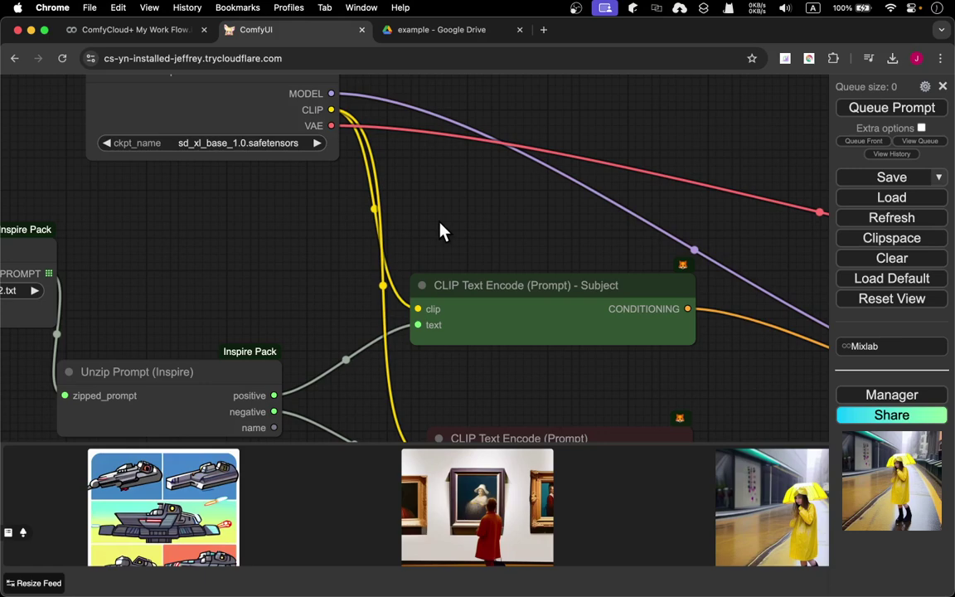
scroll(439, 225, "down", 5)
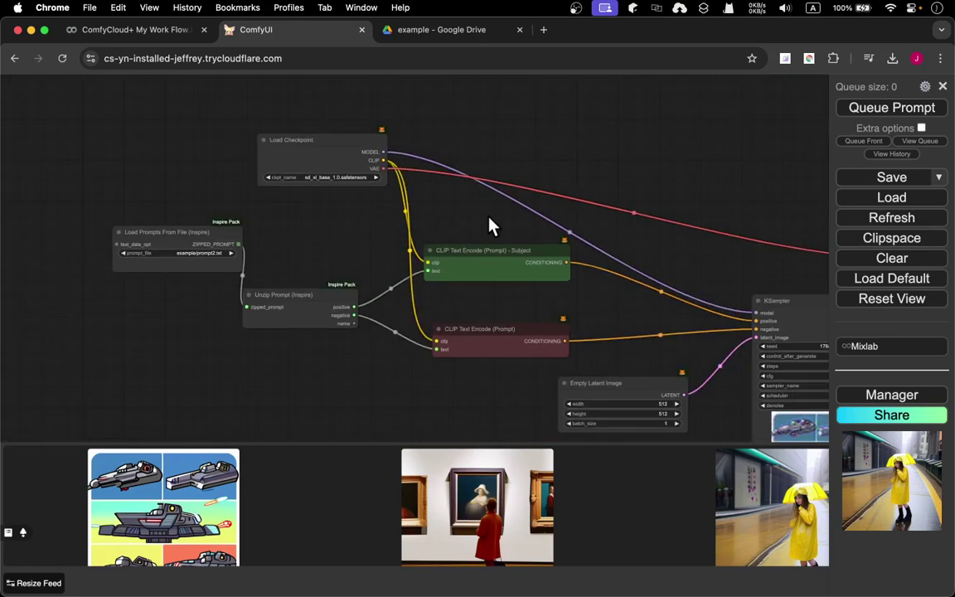
left_click_drag(488, 222, 362, 203)
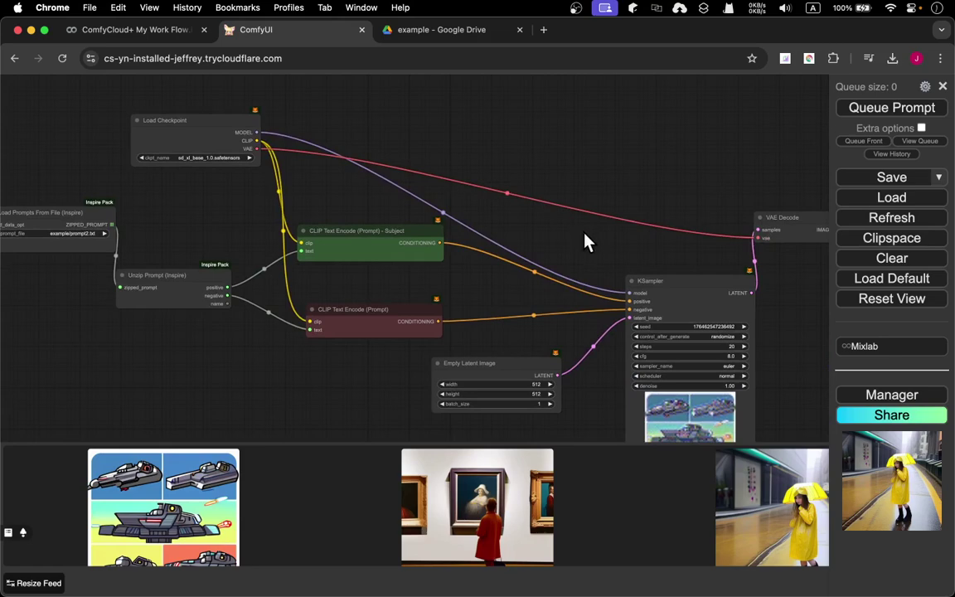
left_click_drag(585, 242, 492, 181)
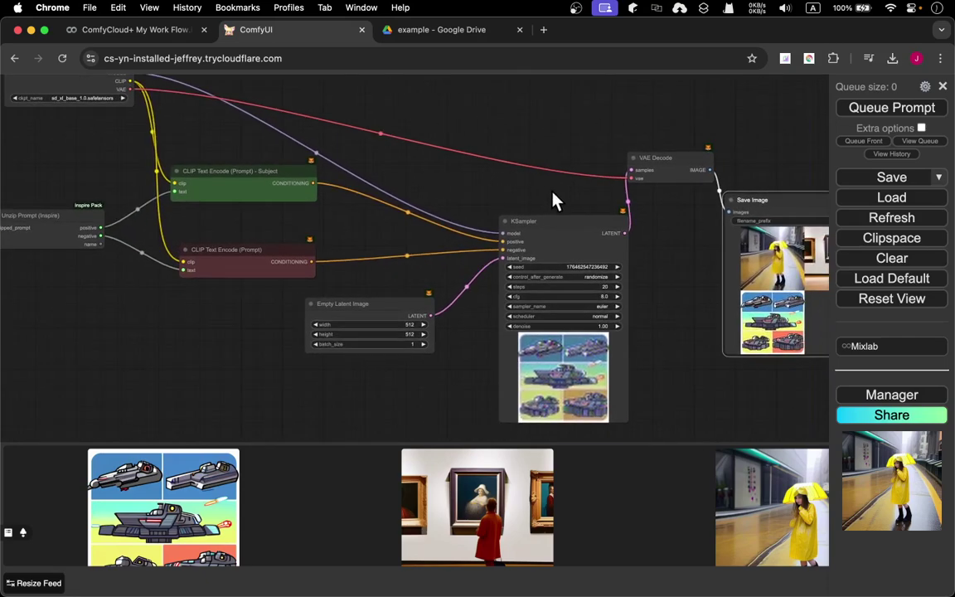
left_click_drag(553, 192, 464, 160)
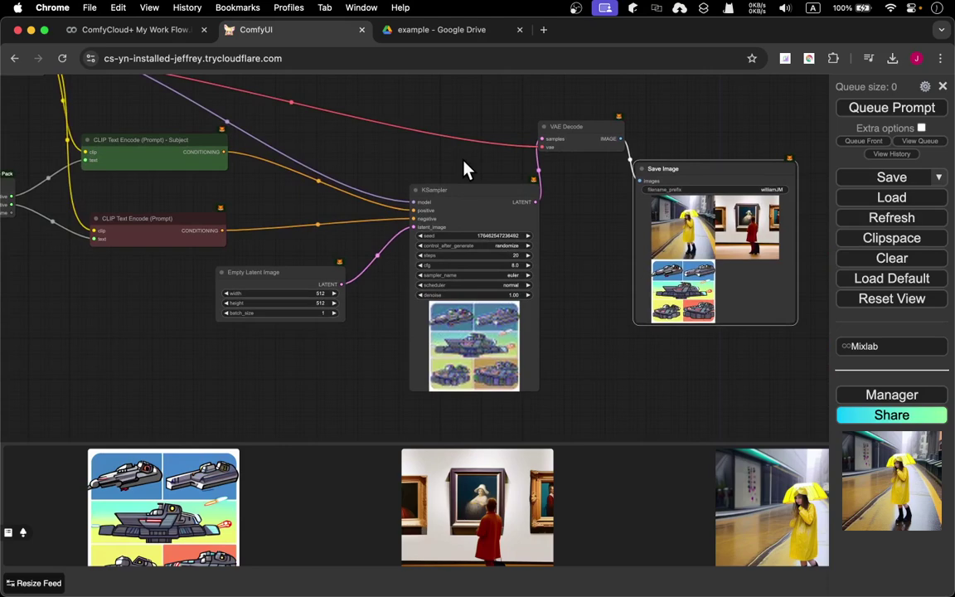